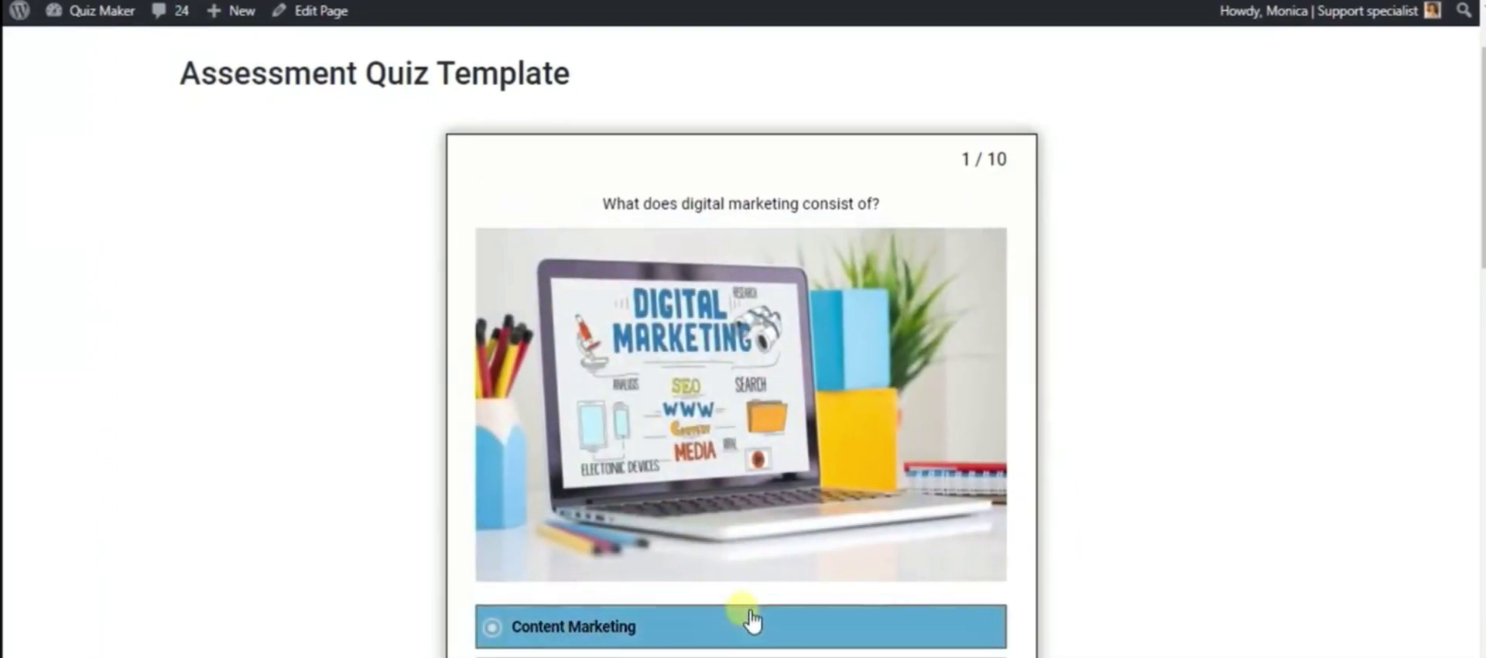
Step: Answer questions 1–3: Pay Per Click, To create attractive websites, Growth hacking
scroll(751, 620, down, 3)
click(757, 524)
click(733, 631)
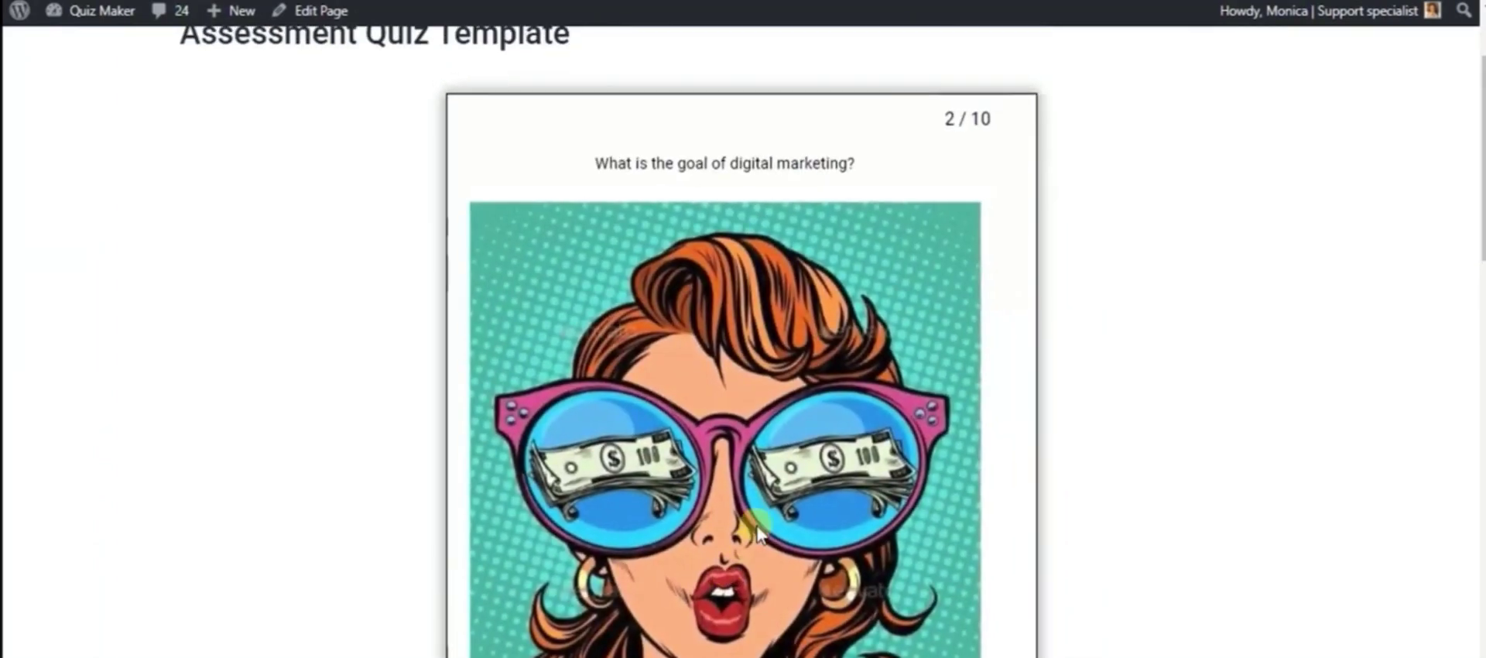
scroll(757, 532, down, 4)
click(747, 551)
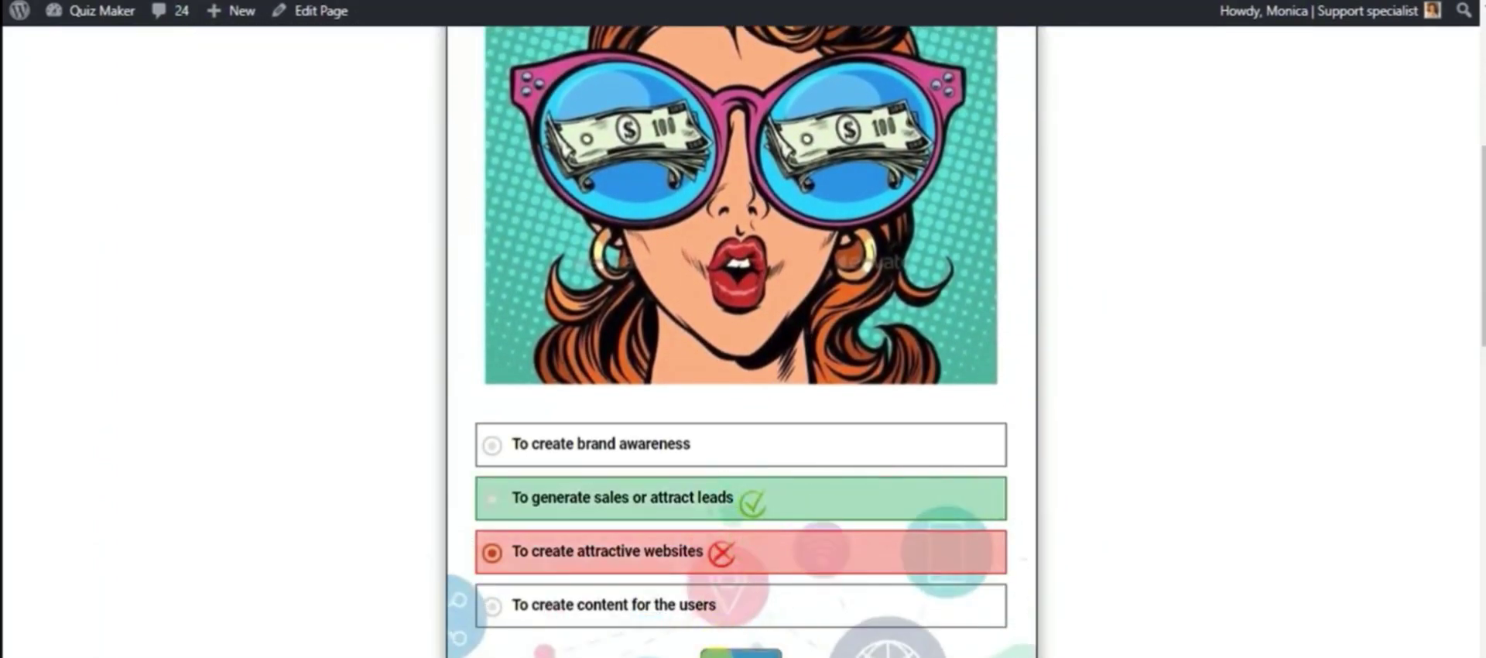
click(741, 653)
scroll(821, 430, down, 3)
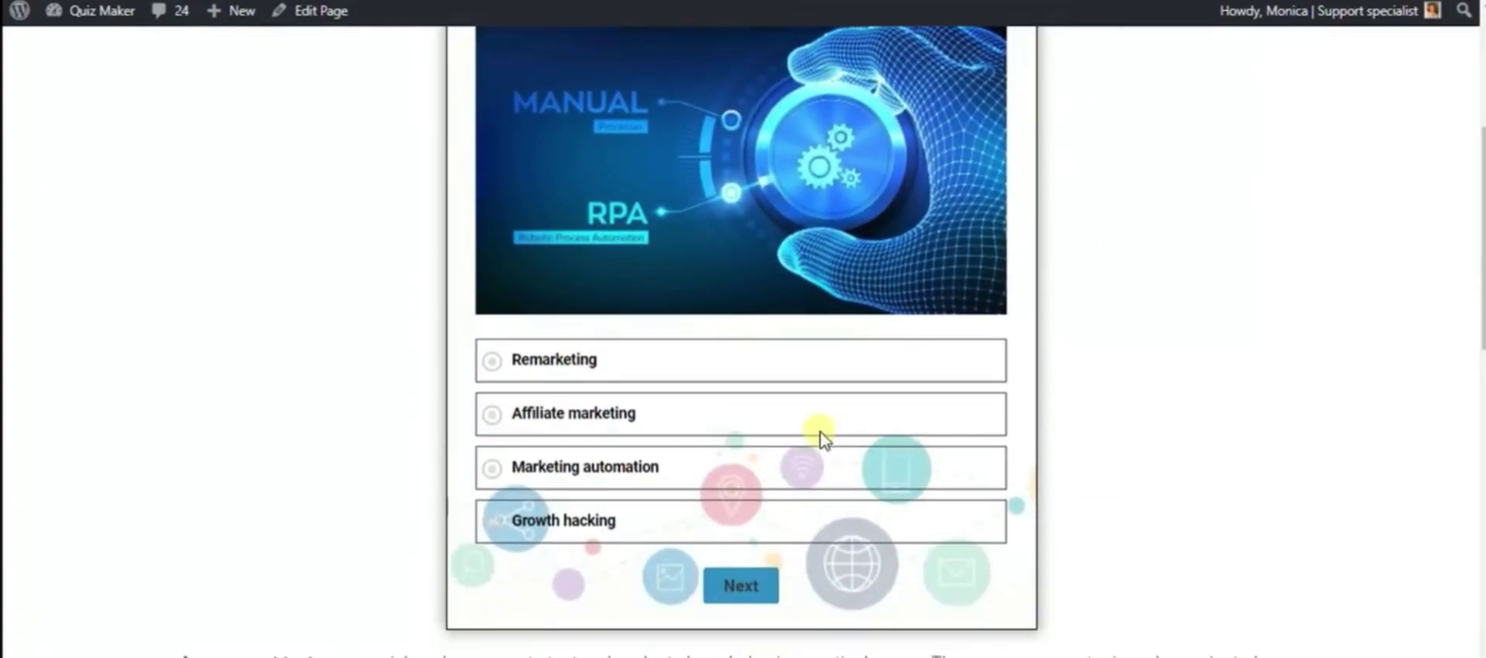
click(770, 520)
click(731, 586)
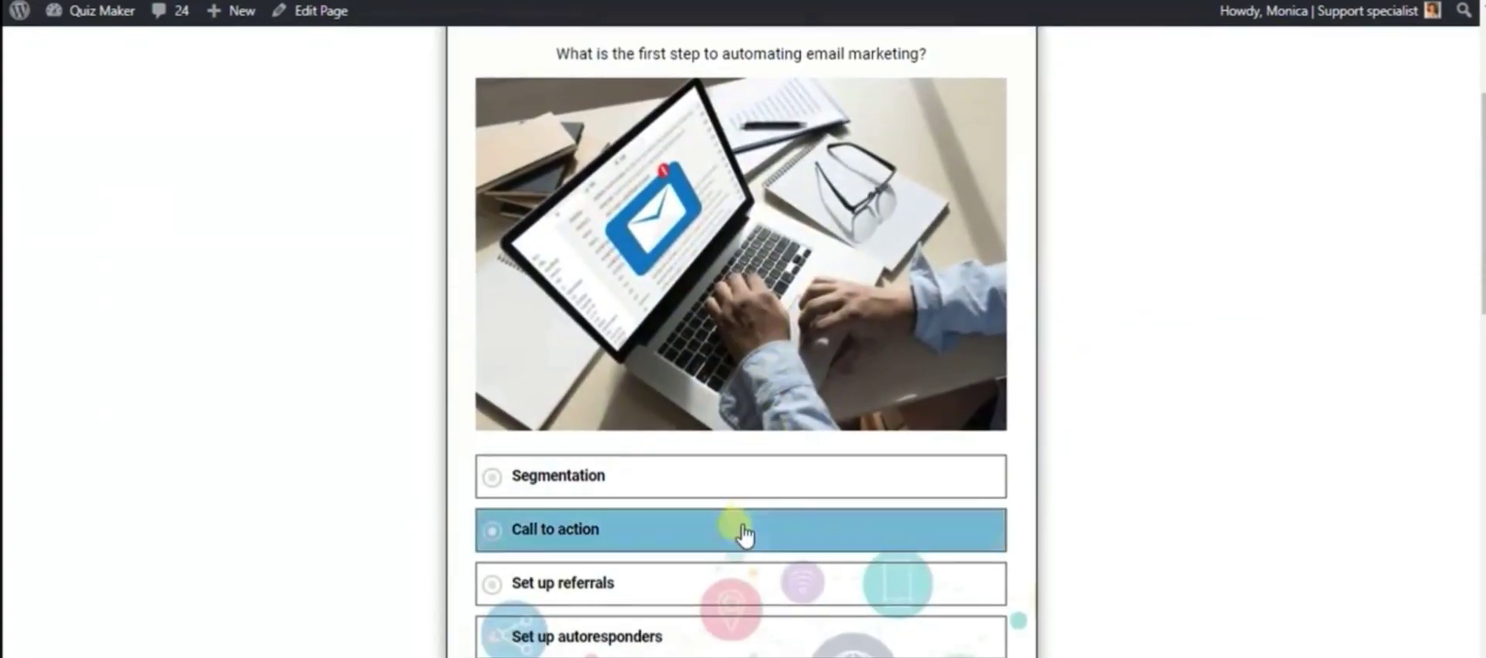
Step: Answer questions 4–6: Call to action, the second option, and Active Campaign
click(745, 534)
scroll(739, 526, down, 1)
click(743, 496)
scroll(754, 472, down, 3)
click(758, 462)
scroll(759, 465, down, 3)
click(739, 498)
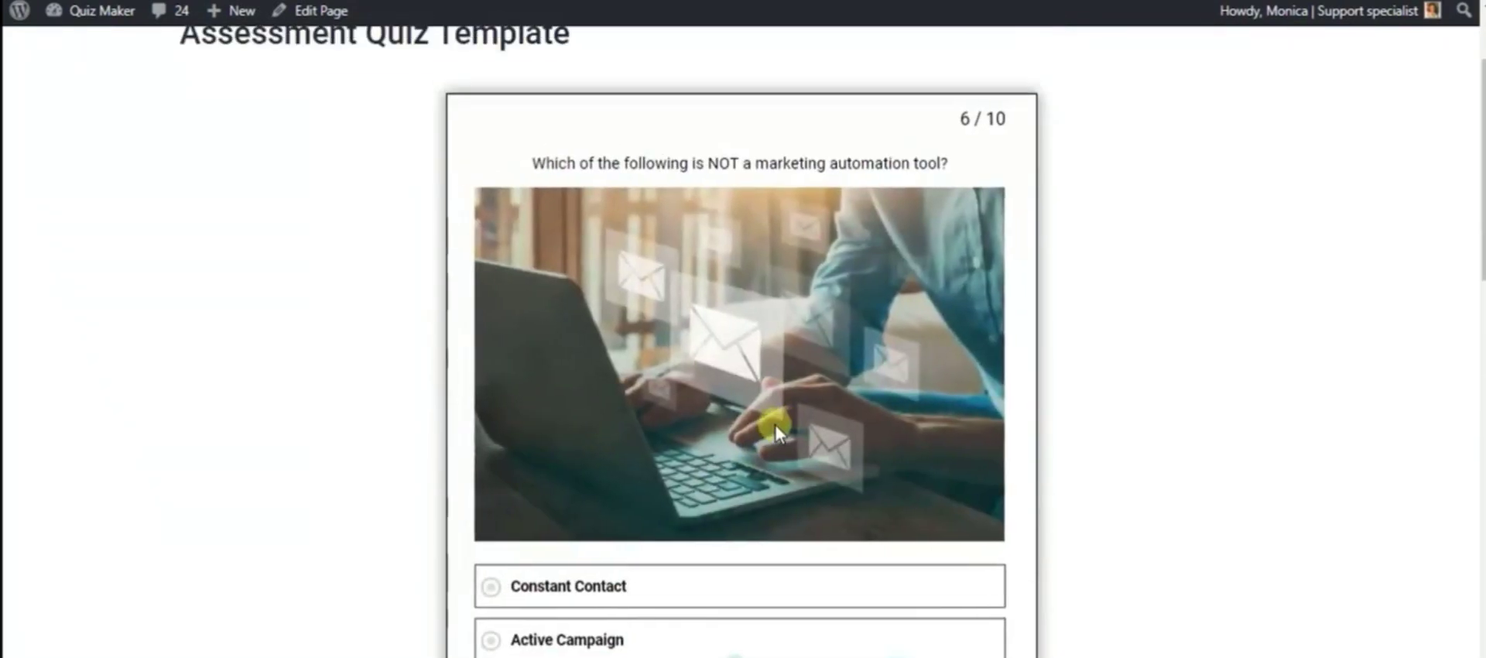
scroll(743, 480, down, 2)
click(720, 525)
scroll(724, 534, down, 2)
scroll(739, 557, up, 1)
scroll(765, 496, down, 1)
click(743, 542)
Step: Answer questions 7–10: sending invitations, likes/shares/traffic, keyword insertion, and 50%
scroll(771, 434, down, 3)
click(755, 472)
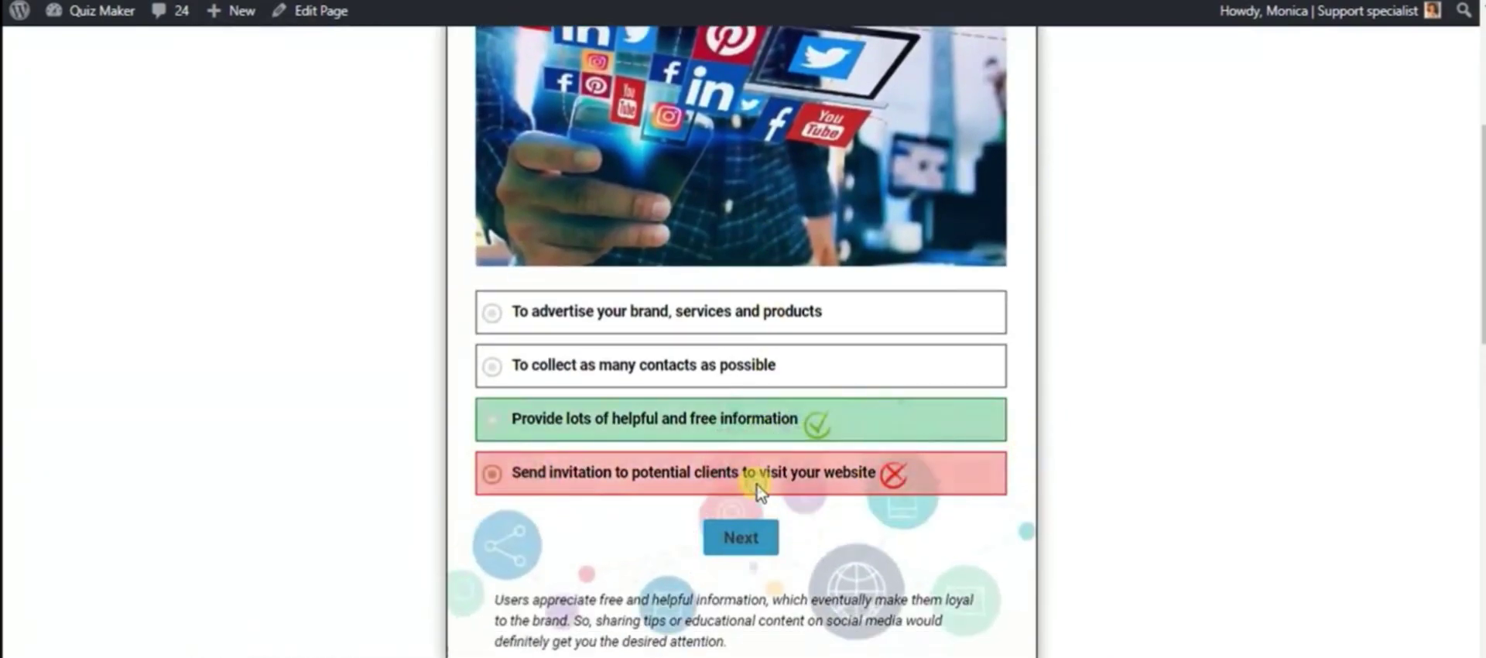
click(747, 556)
scroll(753, 538, down, 1)
click(753, 561)
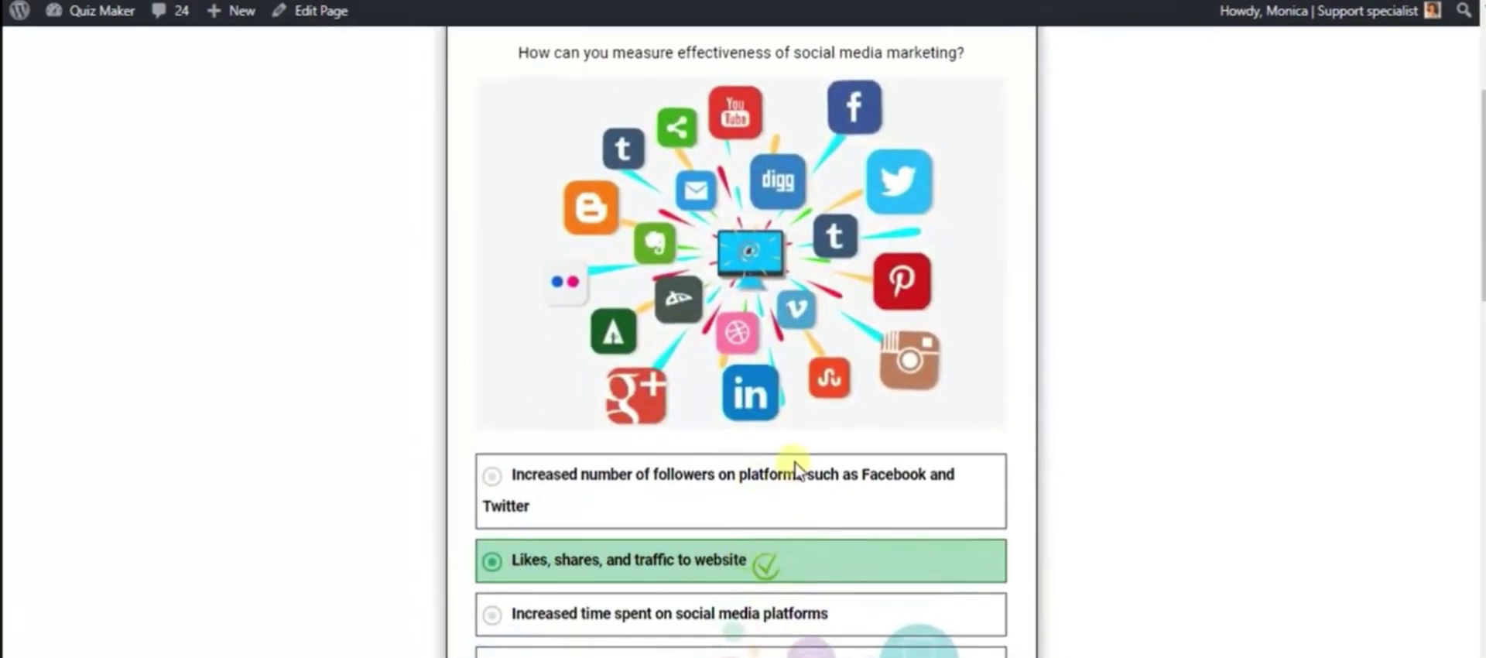
scroll(774, 496, down, 3)
click(739, 523)
click(763, 509)
scroll(782, 488, down, 4)
click(755, 427)
scroll(756, 458, down, 1)
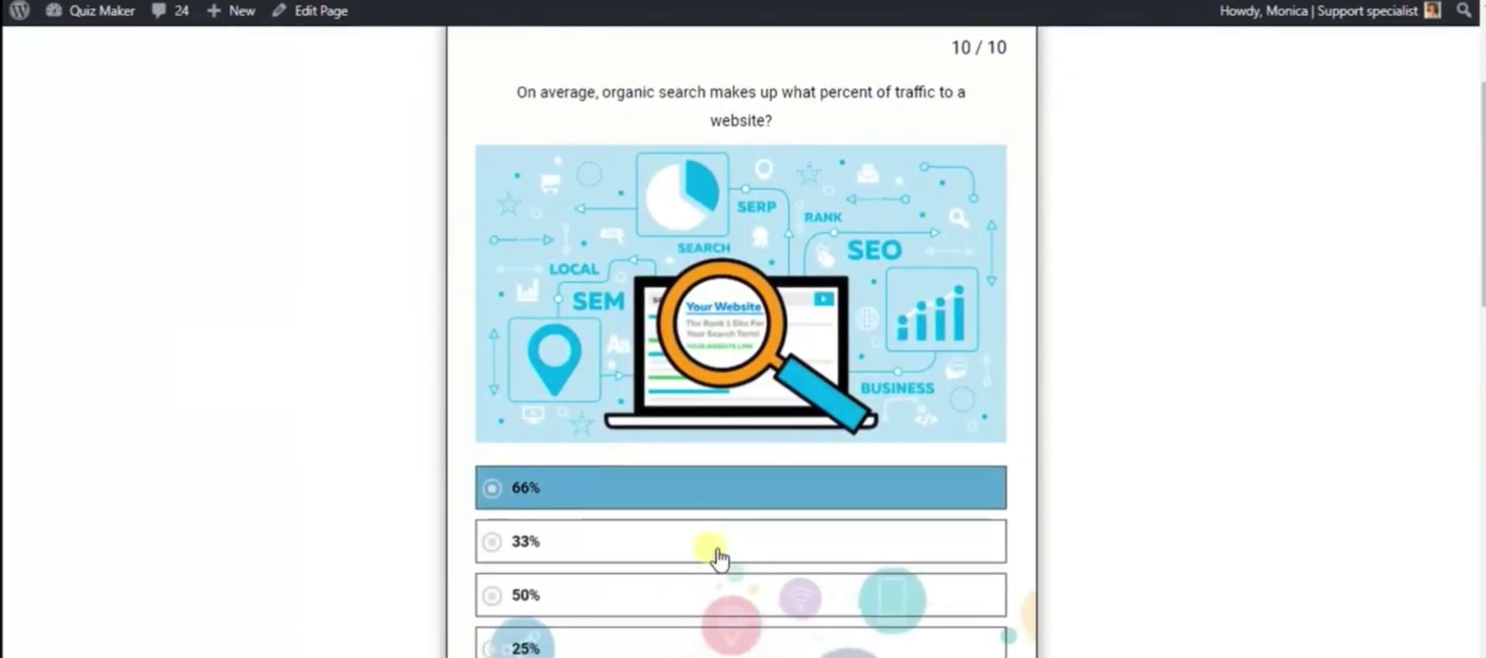
scroll(718, 557, down, 1)
click(717, 557)
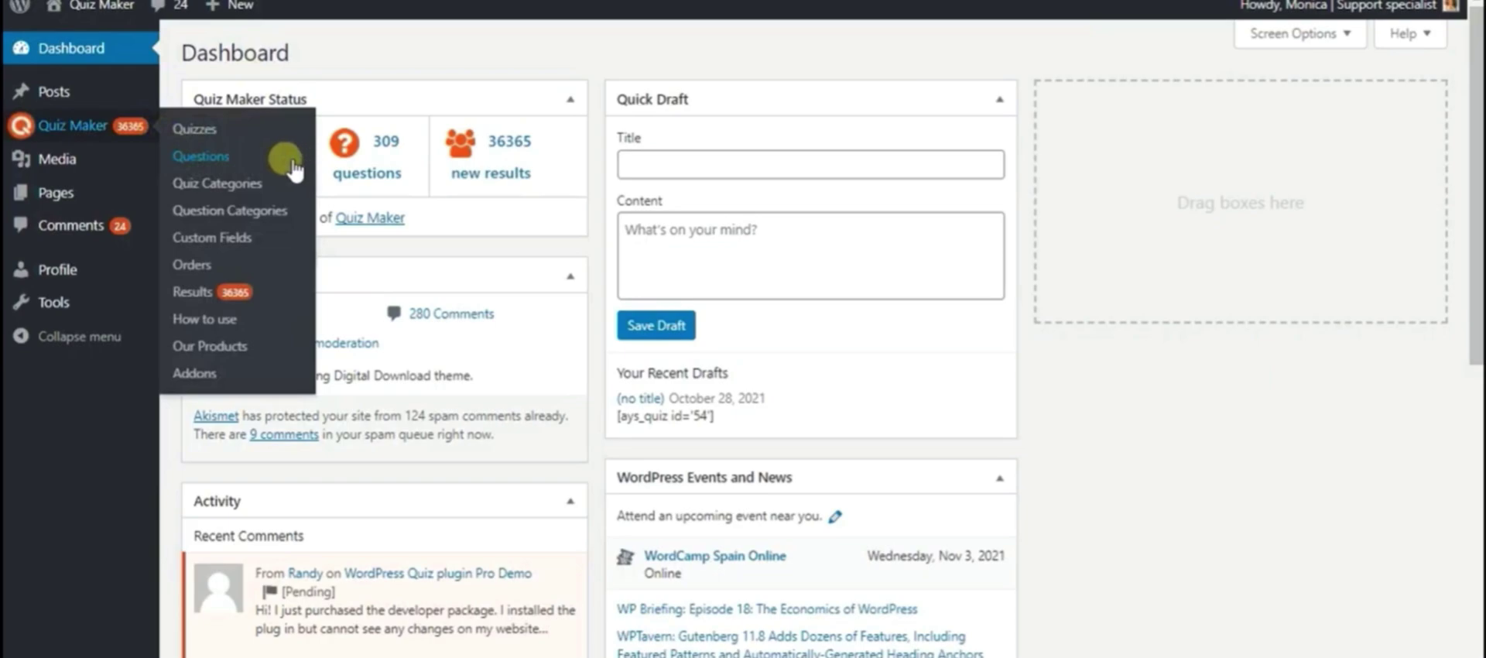
Step: Open the 'What does digital marketing consist of?' question from the Questions list
click(294, 167)
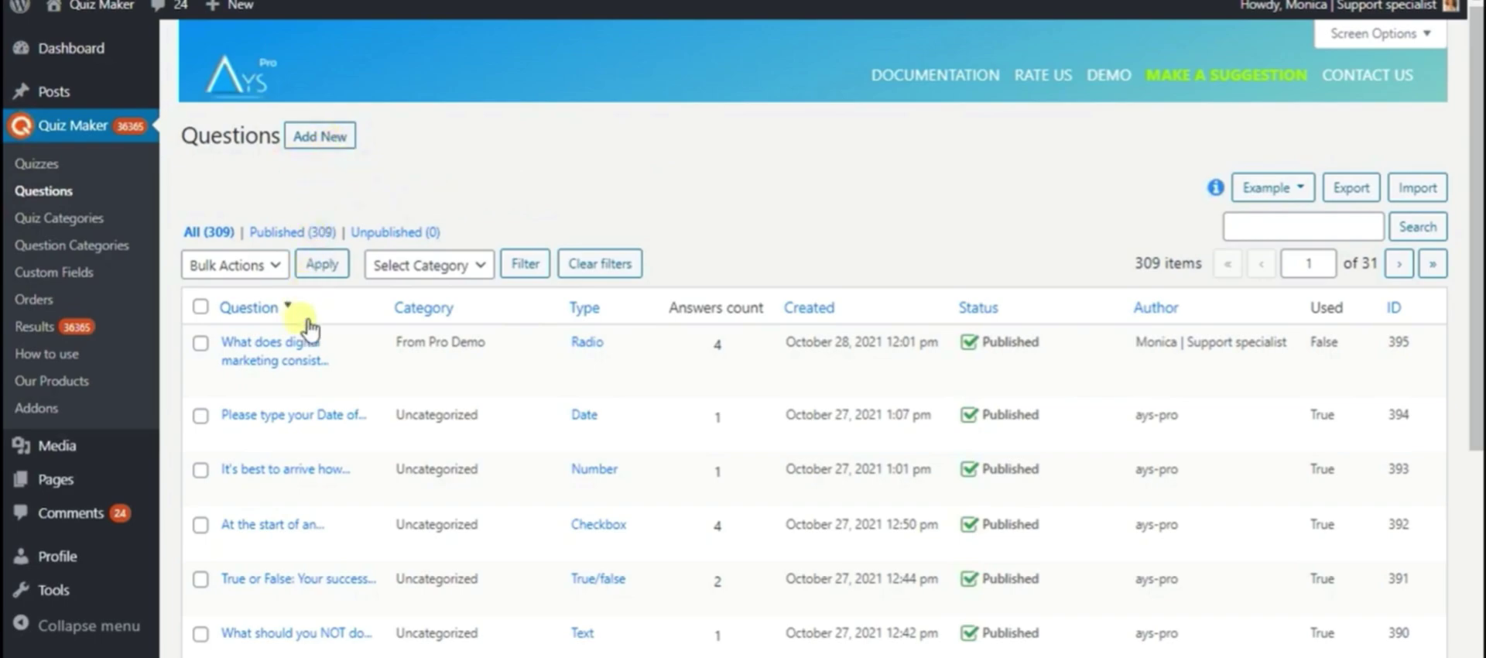
click(301, 348)
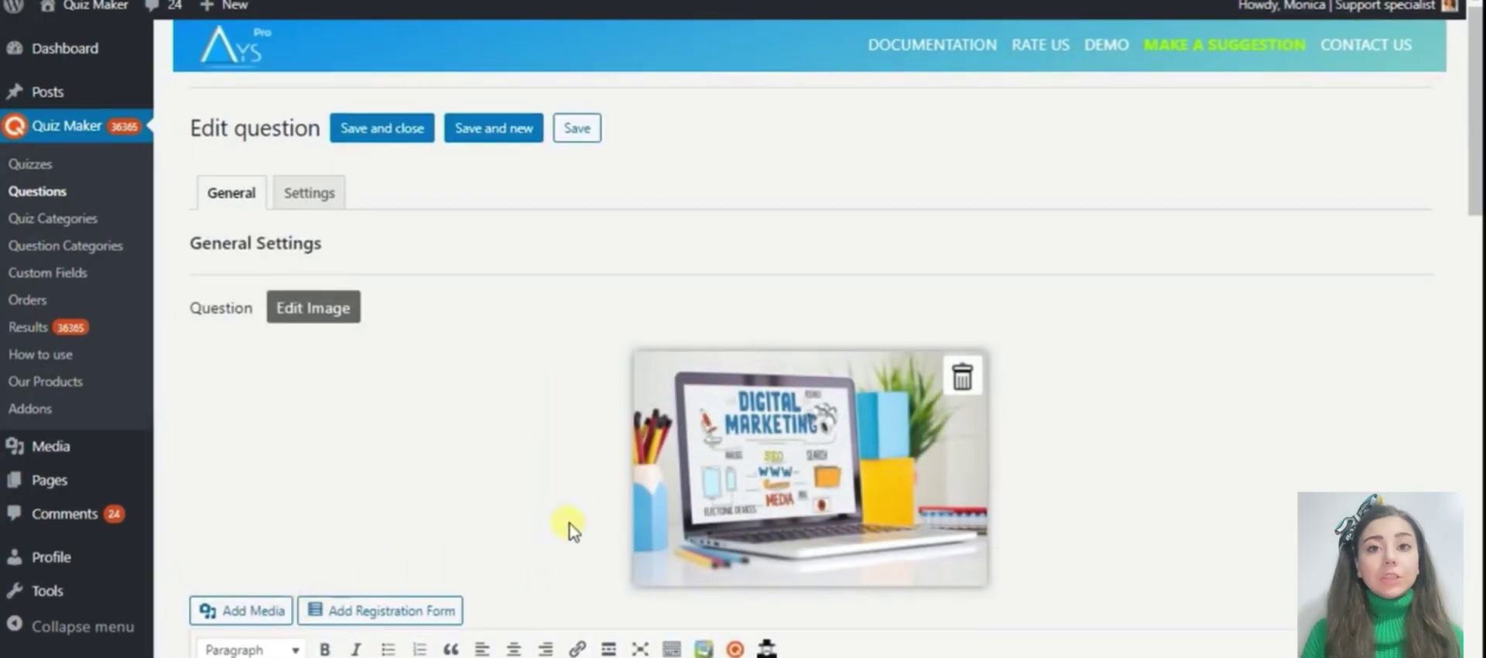
scroll(569, 526, down, 4)
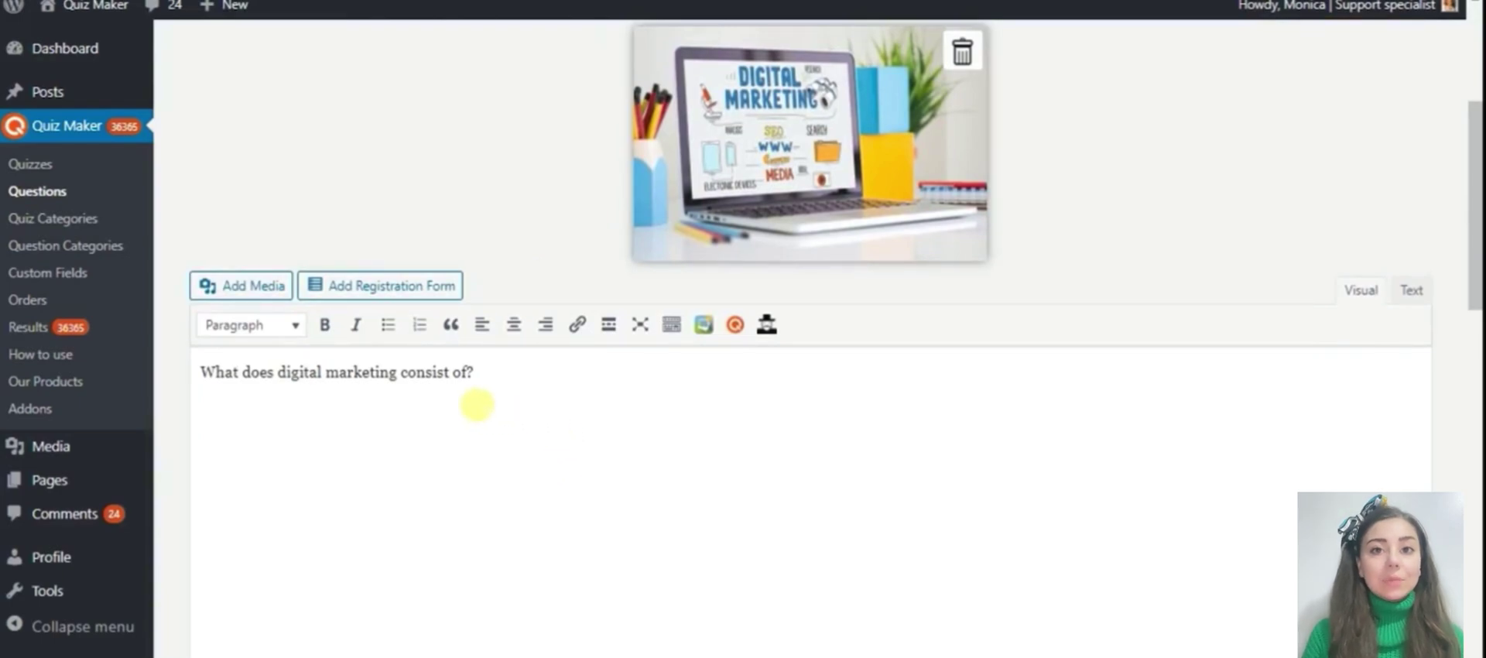
scroll(590, 415, down, 3)
scroll(591, 416, down, 3)
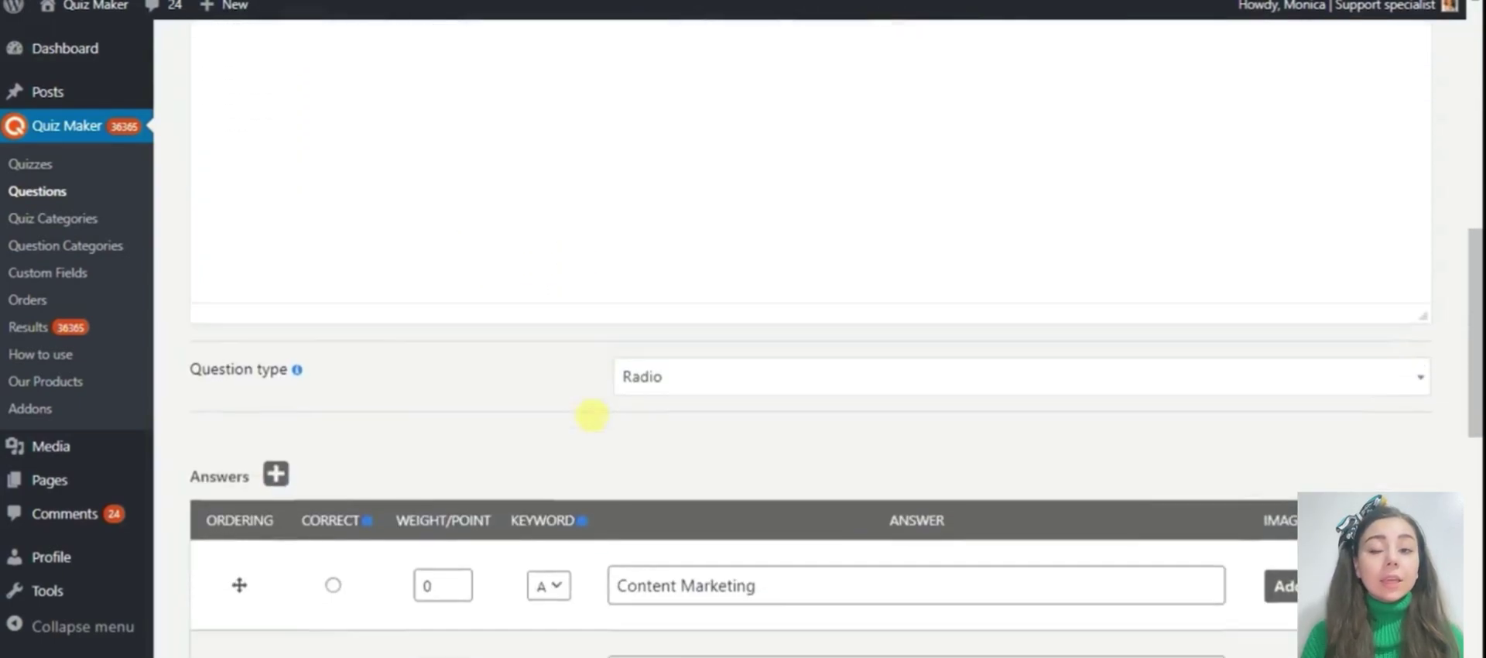
Step: Confirm the question type stays Radio and review its answers
click(788, 376)
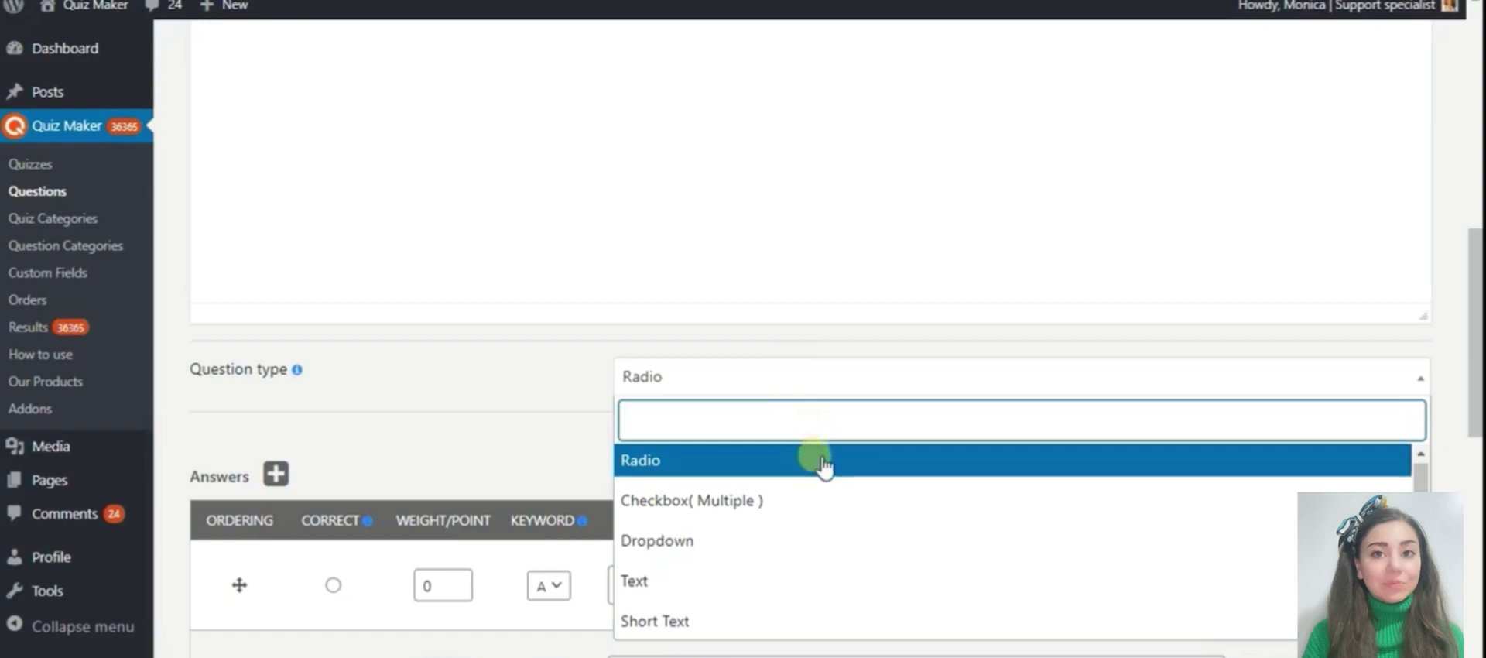
scroll(819, 465, down, 2)
scroll(819, 464, down, 1)
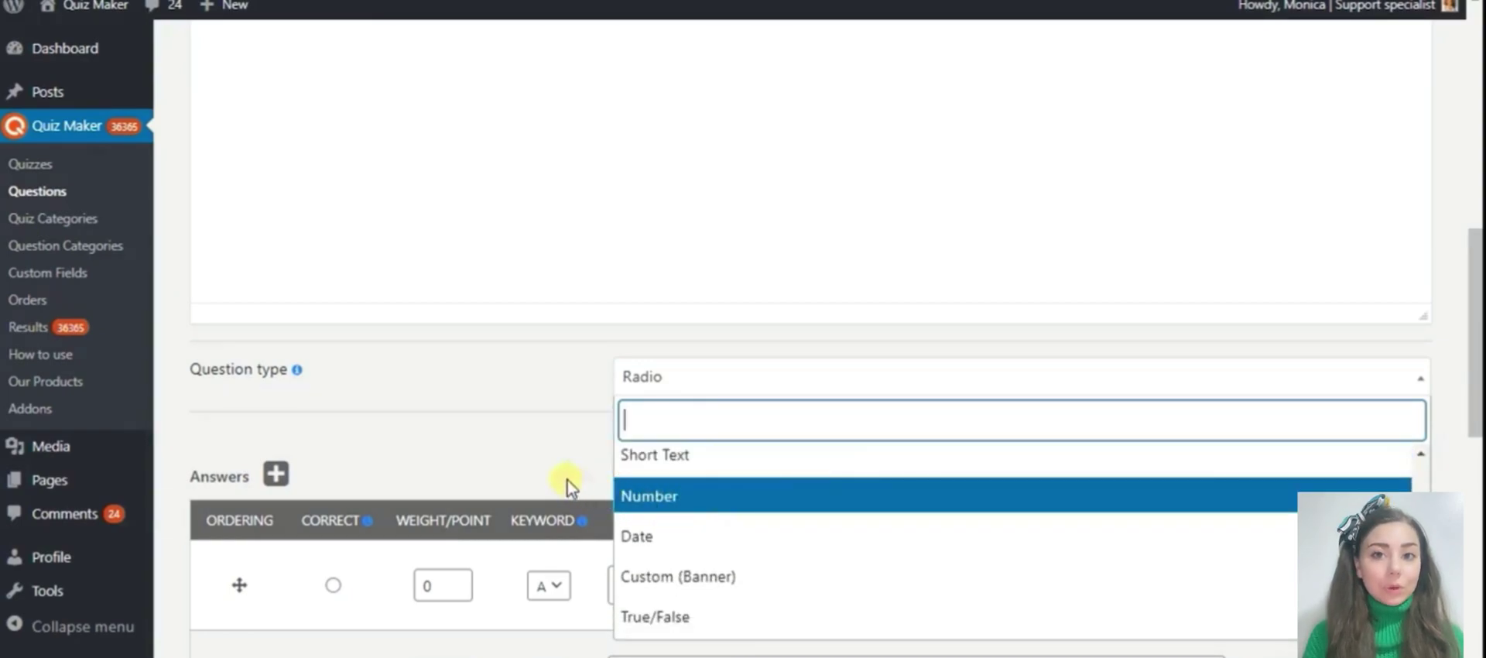
click(572, 486)
scroll(721, 442, down, 3)
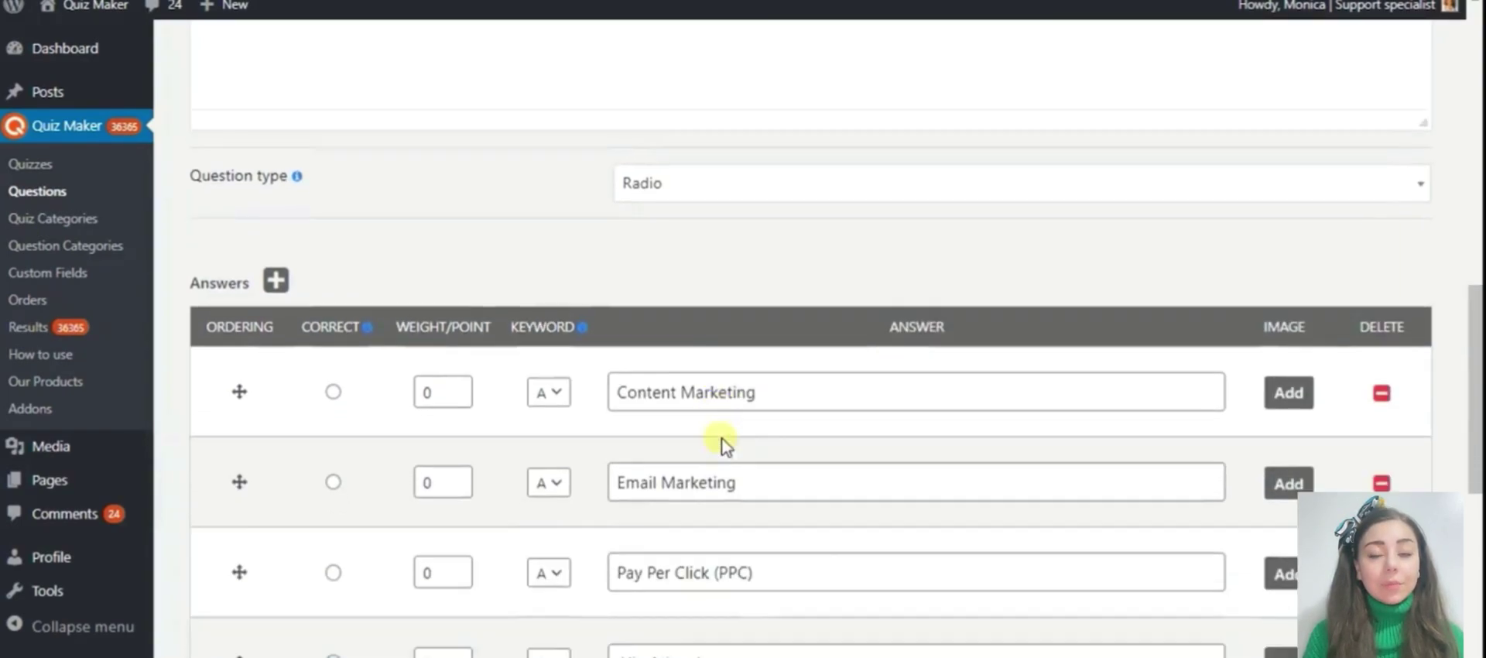
scroll(722, 442, down, 1)
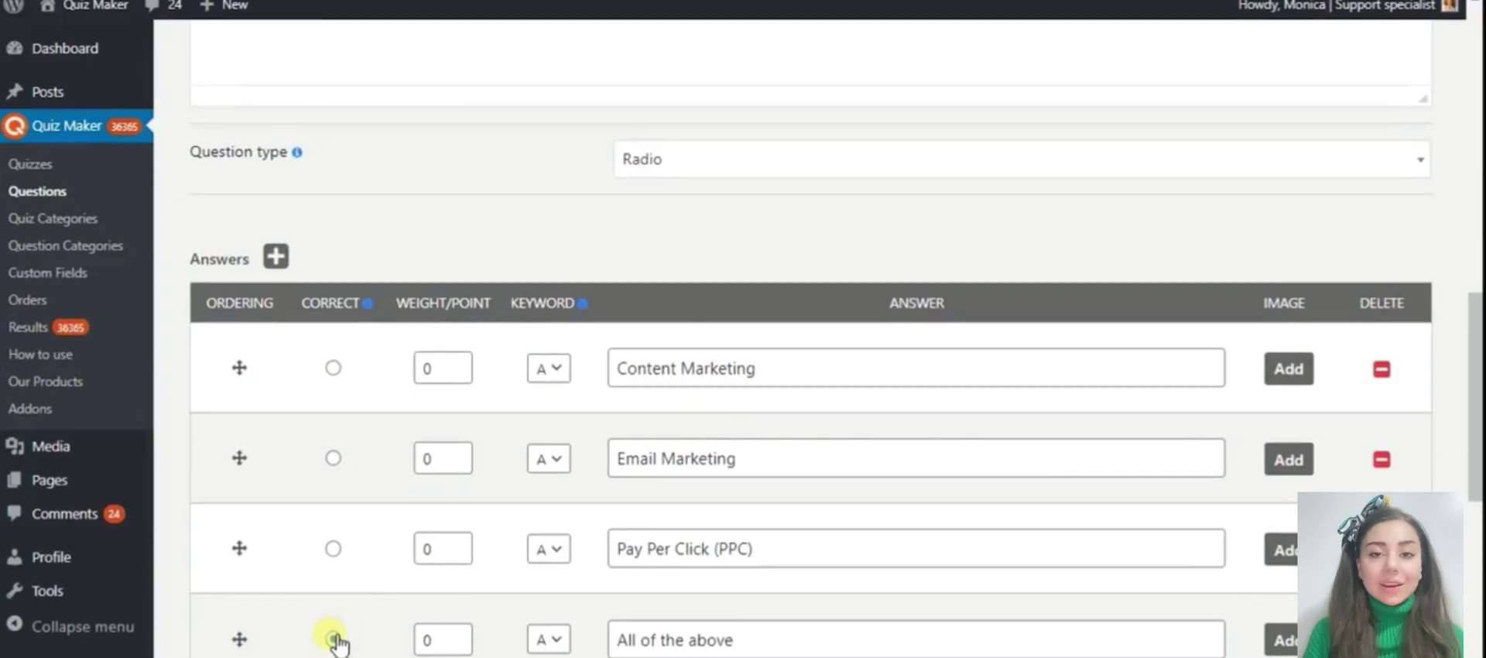
scroll(457, 596, down, 3)
Step: Check that All of the above is marked correct, then bring up the question's settings
scroll(472, 585, down, 2)
scroll(480, 577, down, 2)
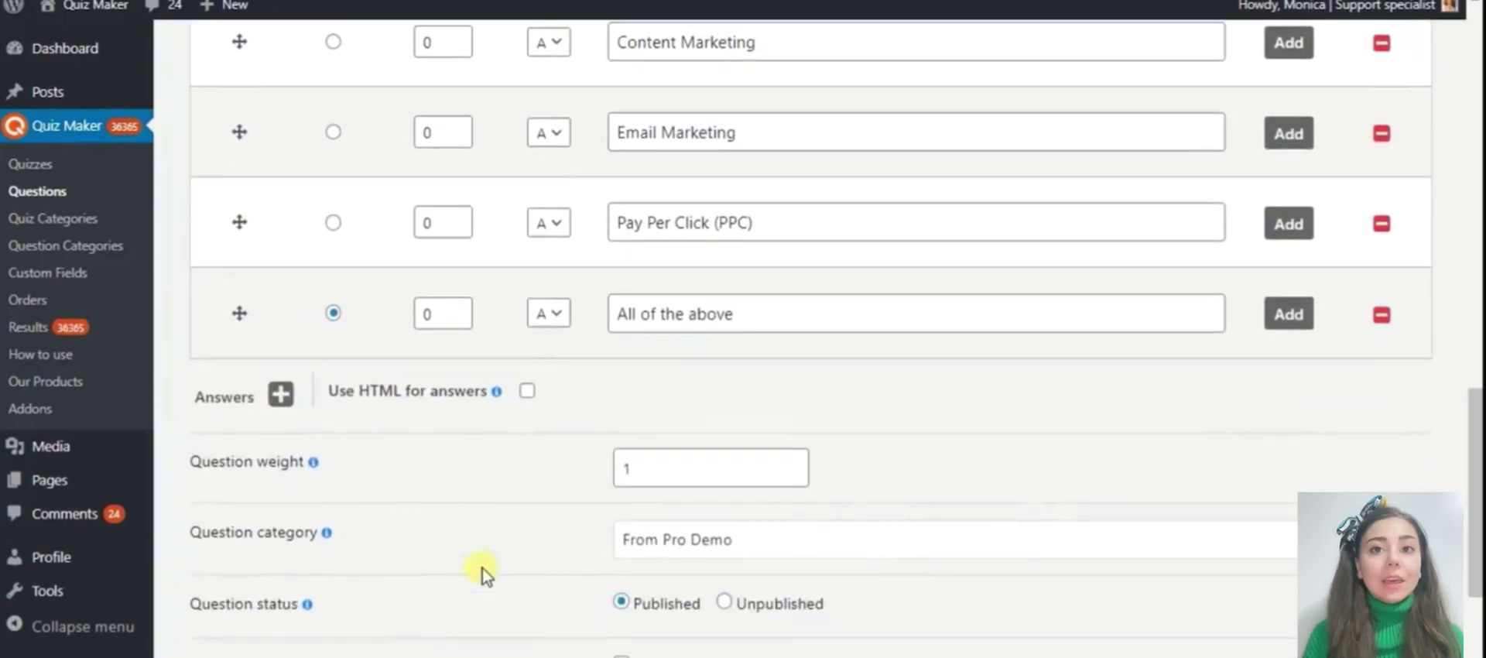
scroll(510, 556, down, 2)
scroll(541, 538, down, 3)
scroll(557, 527, down, 1)
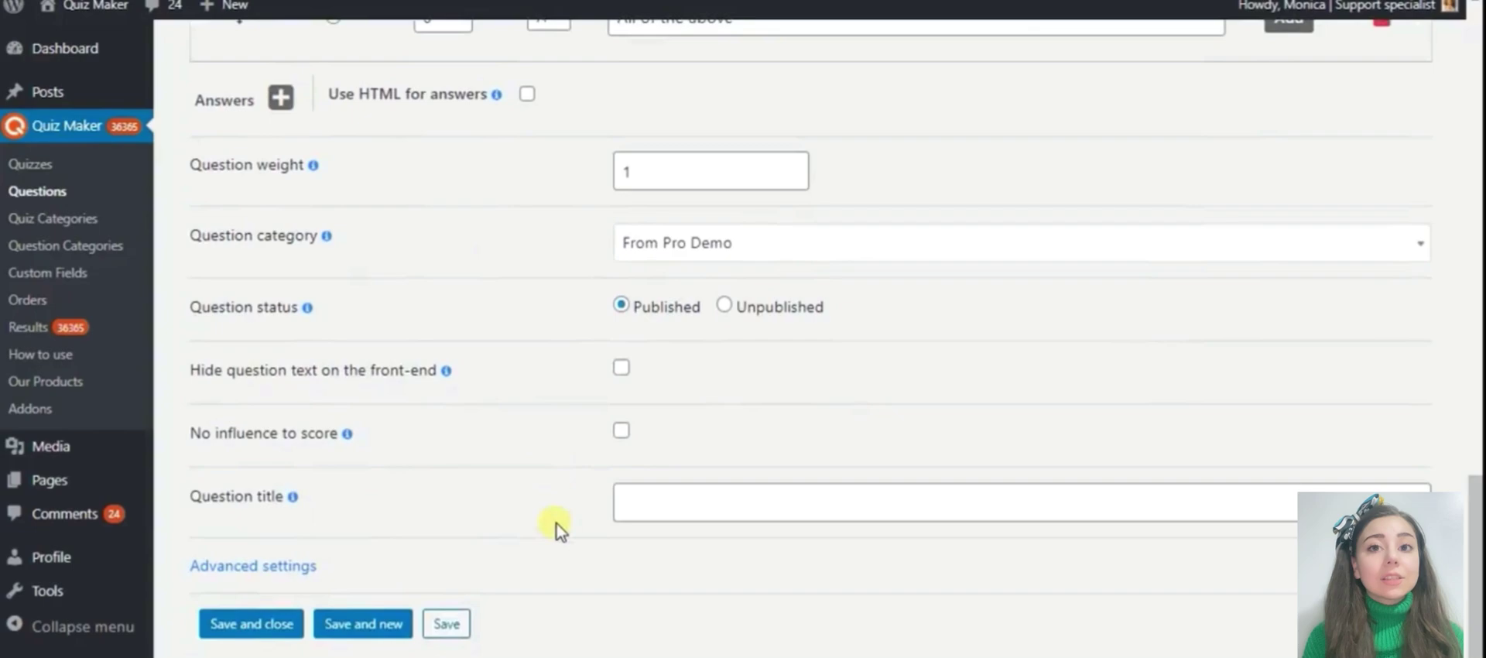
click(310, 558)
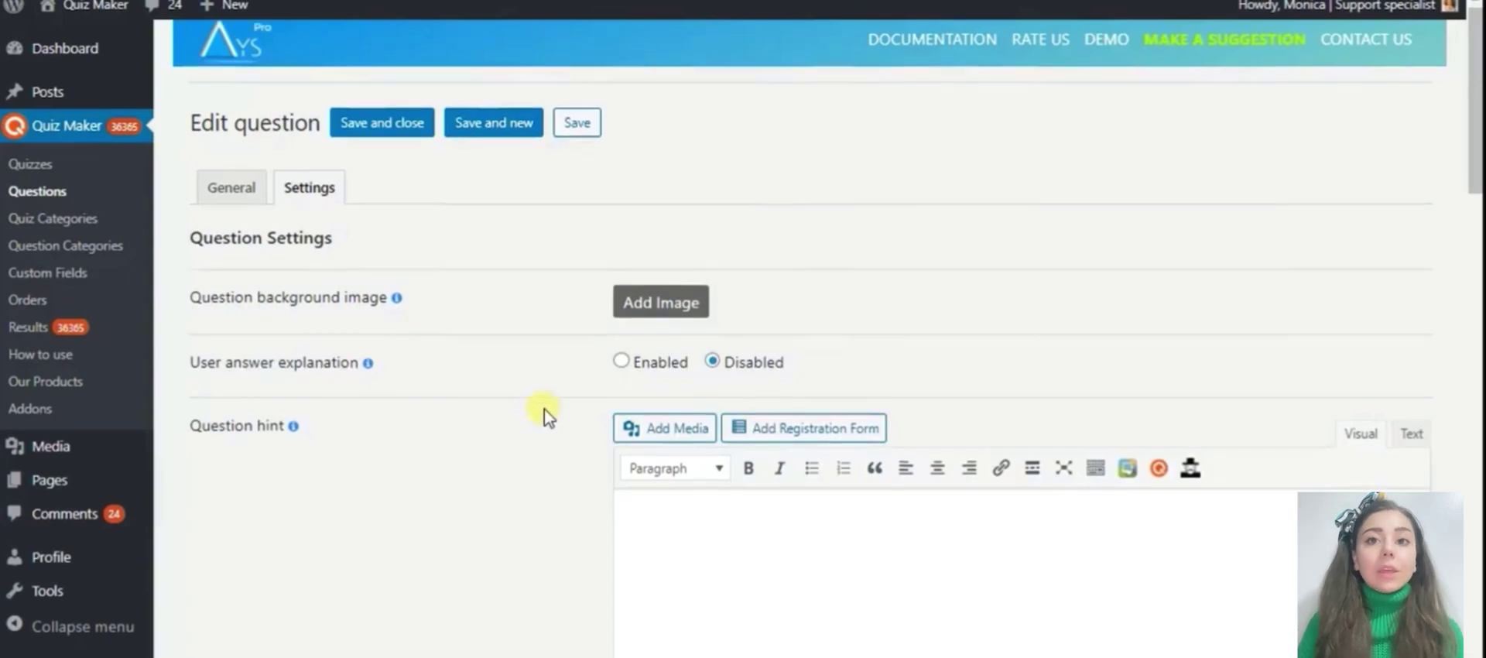
Step: Save and close the 'What does digital marketing consist of?' question
scroll(544, 414, down, 2)
scroll(545, 414, down, 4)
scroll(546, 414, down, 2)
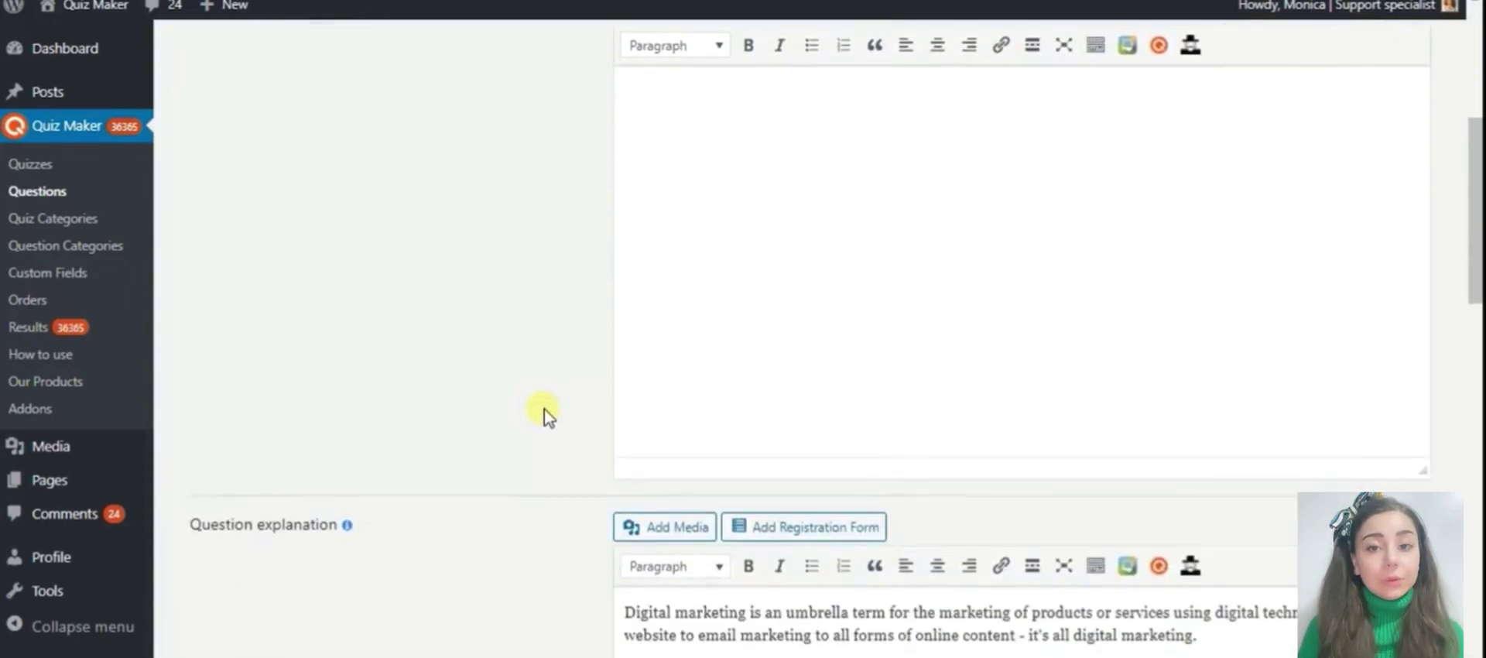
scroll(546, 414, down, 1)
scroll(546, 415, down, 3)
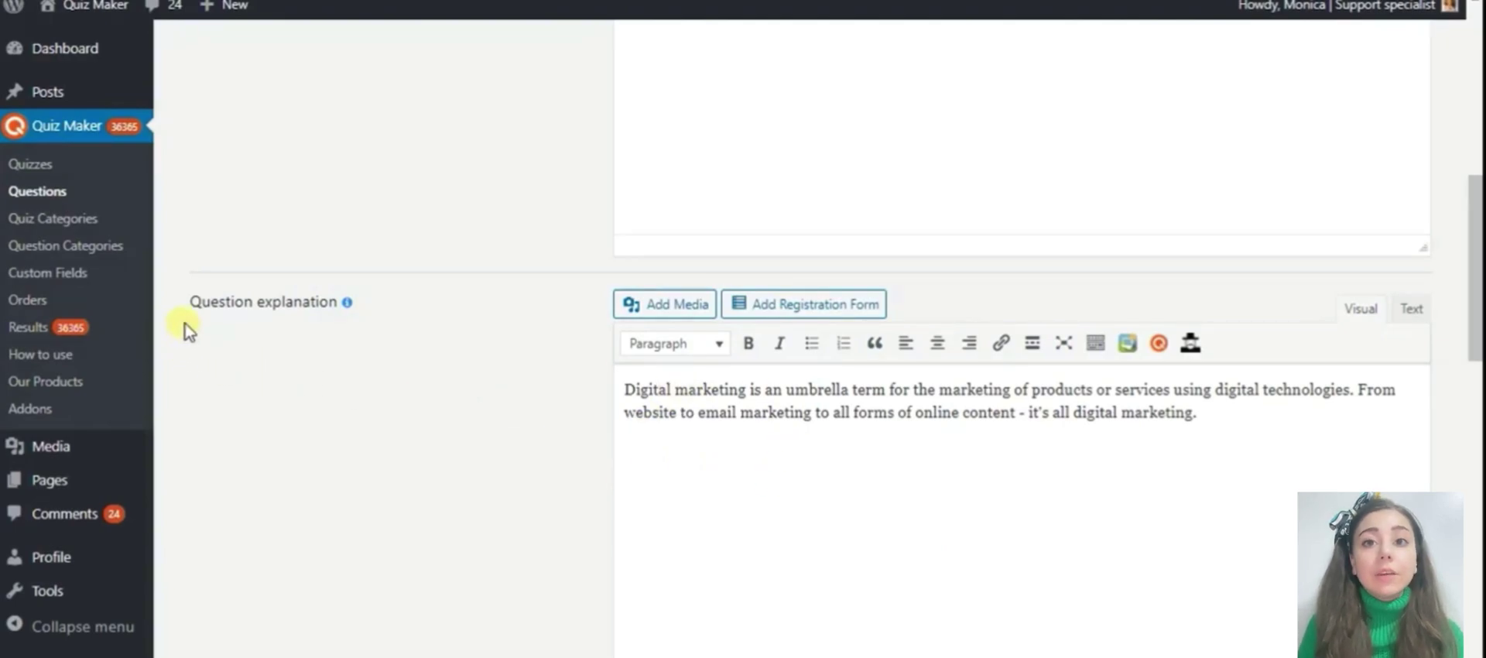
scroll(495, 407, down, 3)
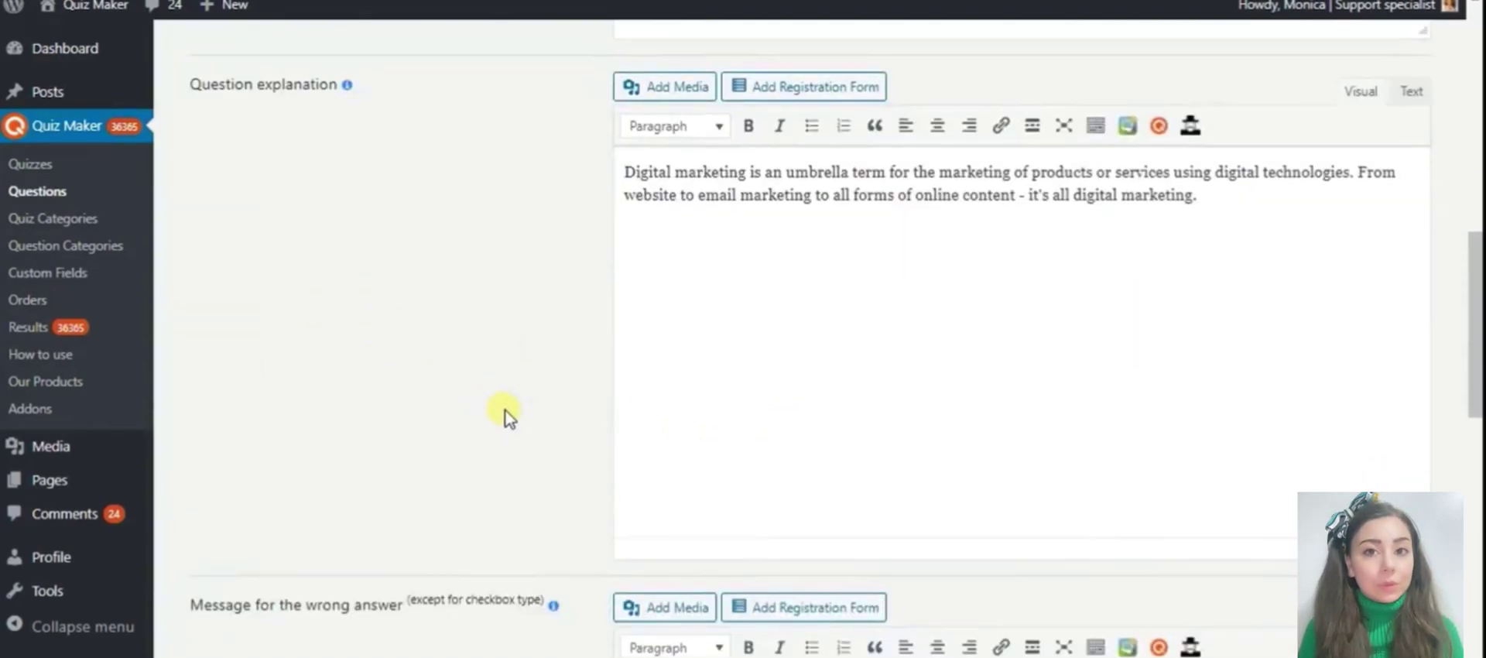
scroll(507, 412, down, 3)
scroll(535, 426, down, 1)
scroll(561, 442, down, 4)
scroll(561, 441, down, 2)
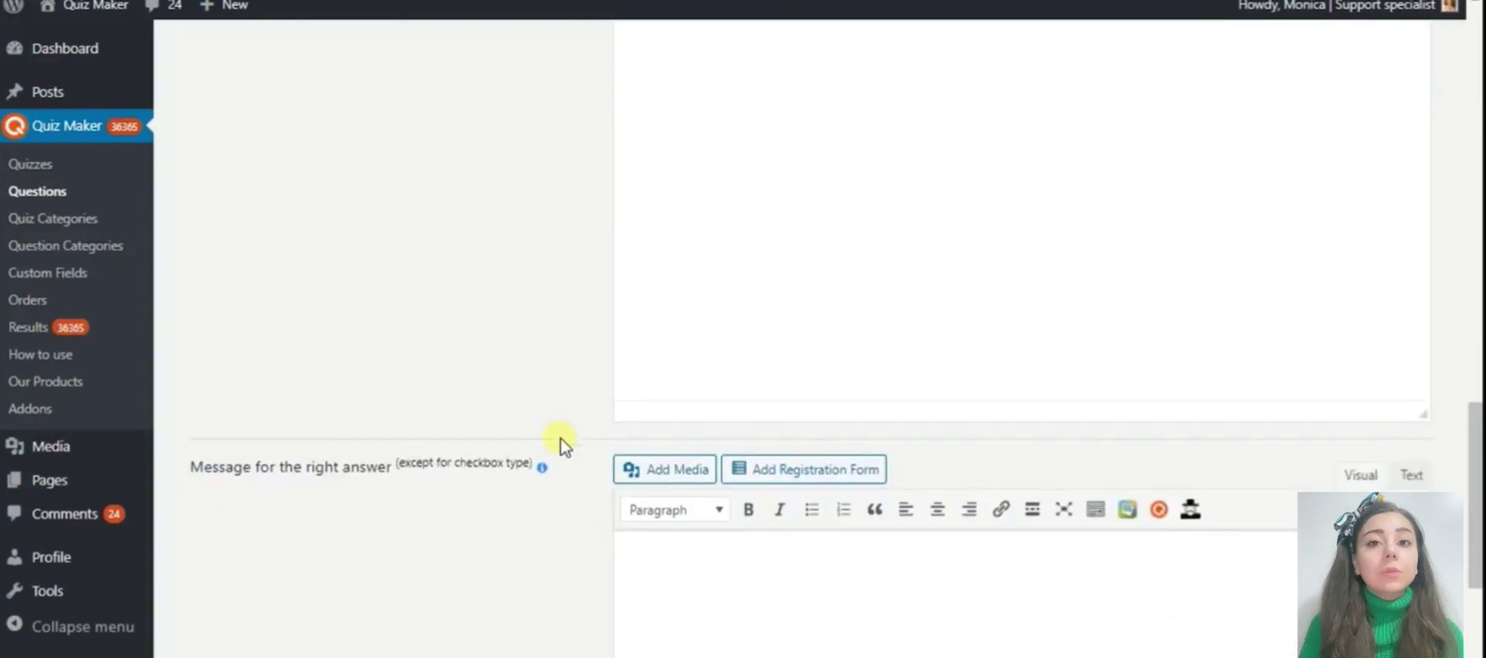
scroll(561, 442, down, 3)
scroll(561, 441, down, 2)
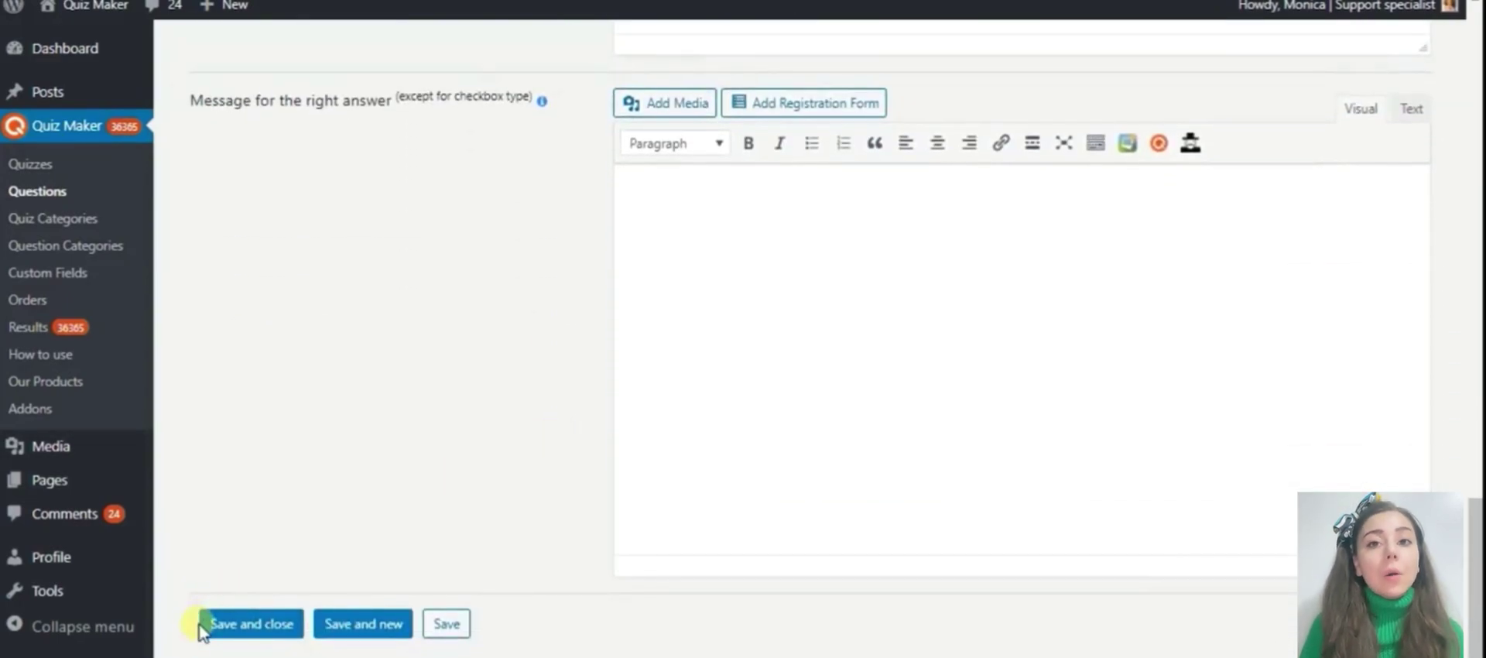
click(258, 631)
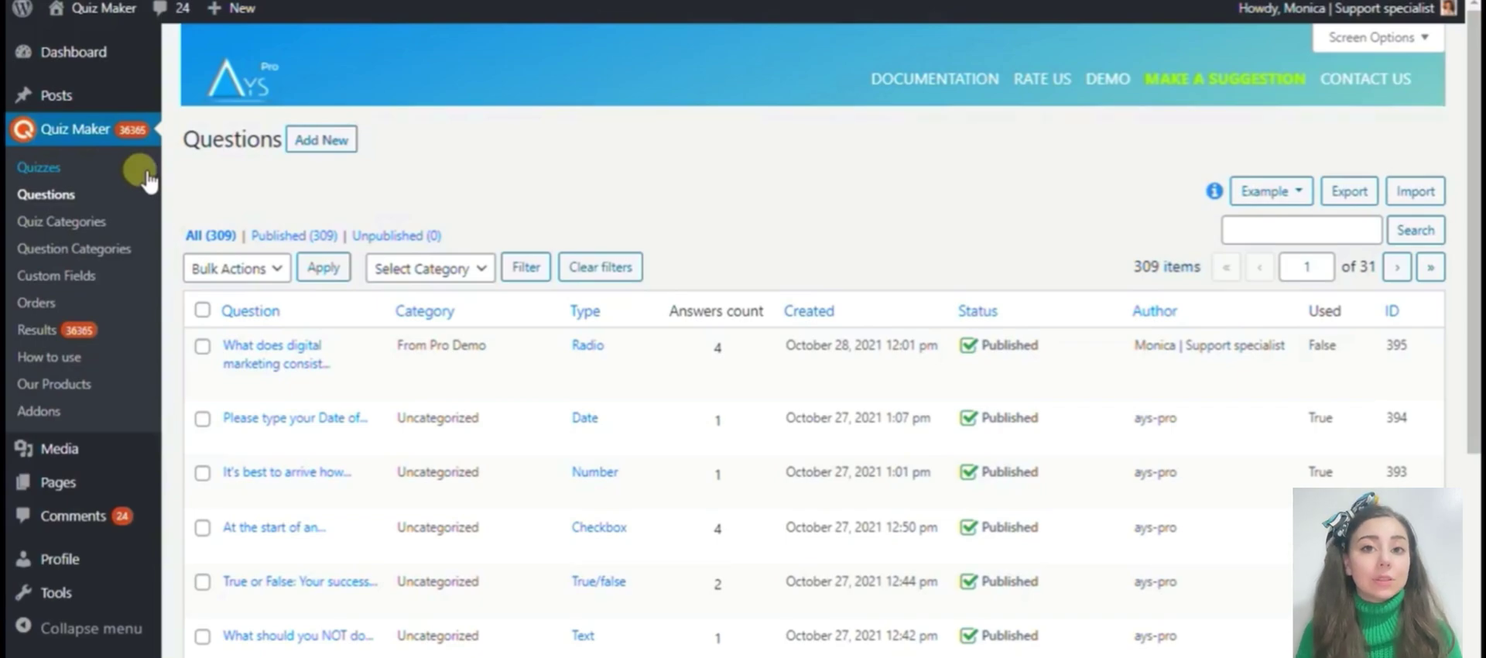
Step: Open the Assessment Quiz from the Quizzes list and reach its questions table
click(147, 173)
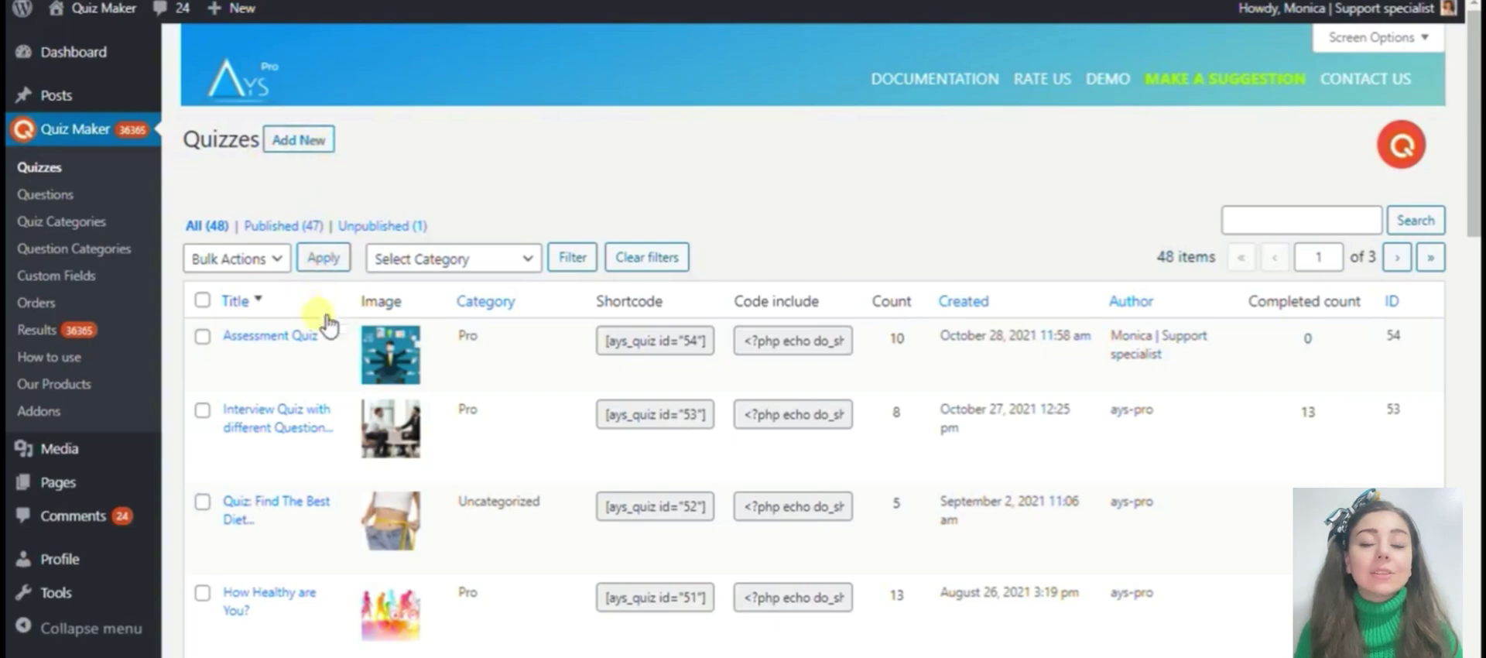
click(308, 335)
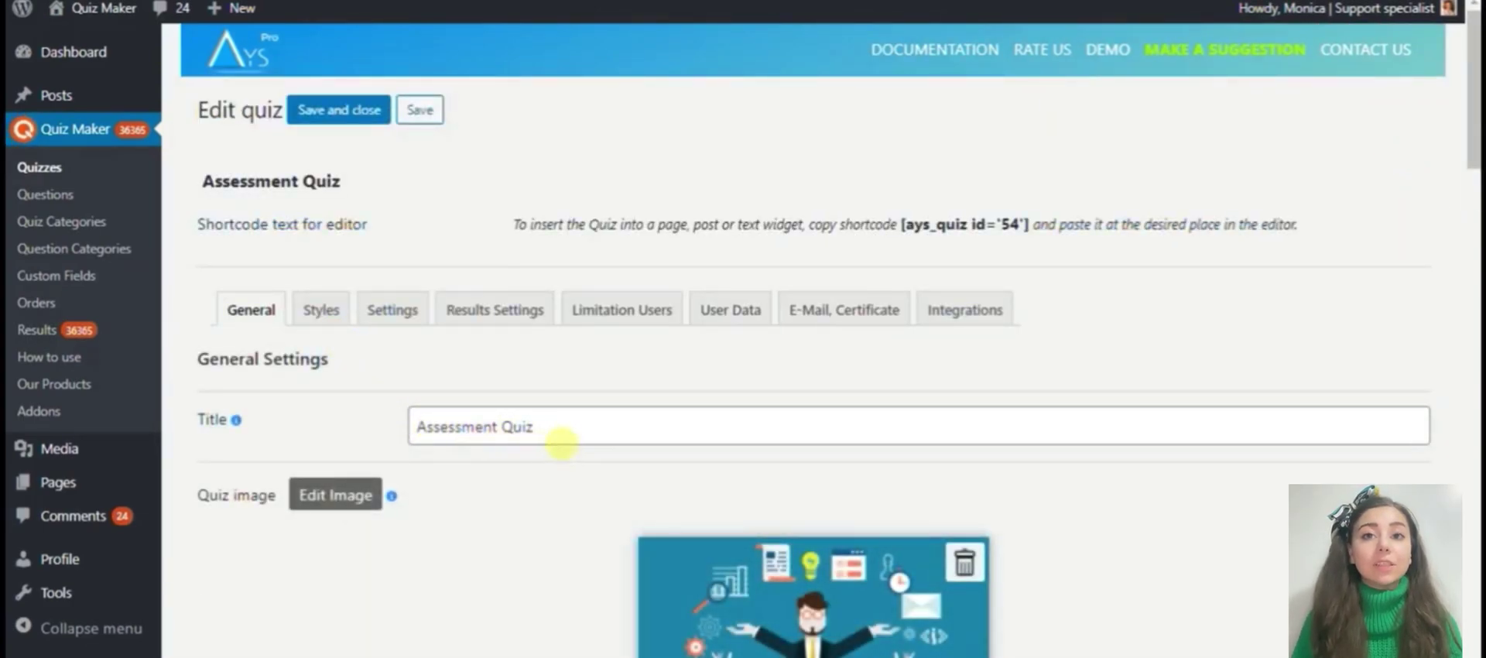
scroll(561, 442, down, 3)
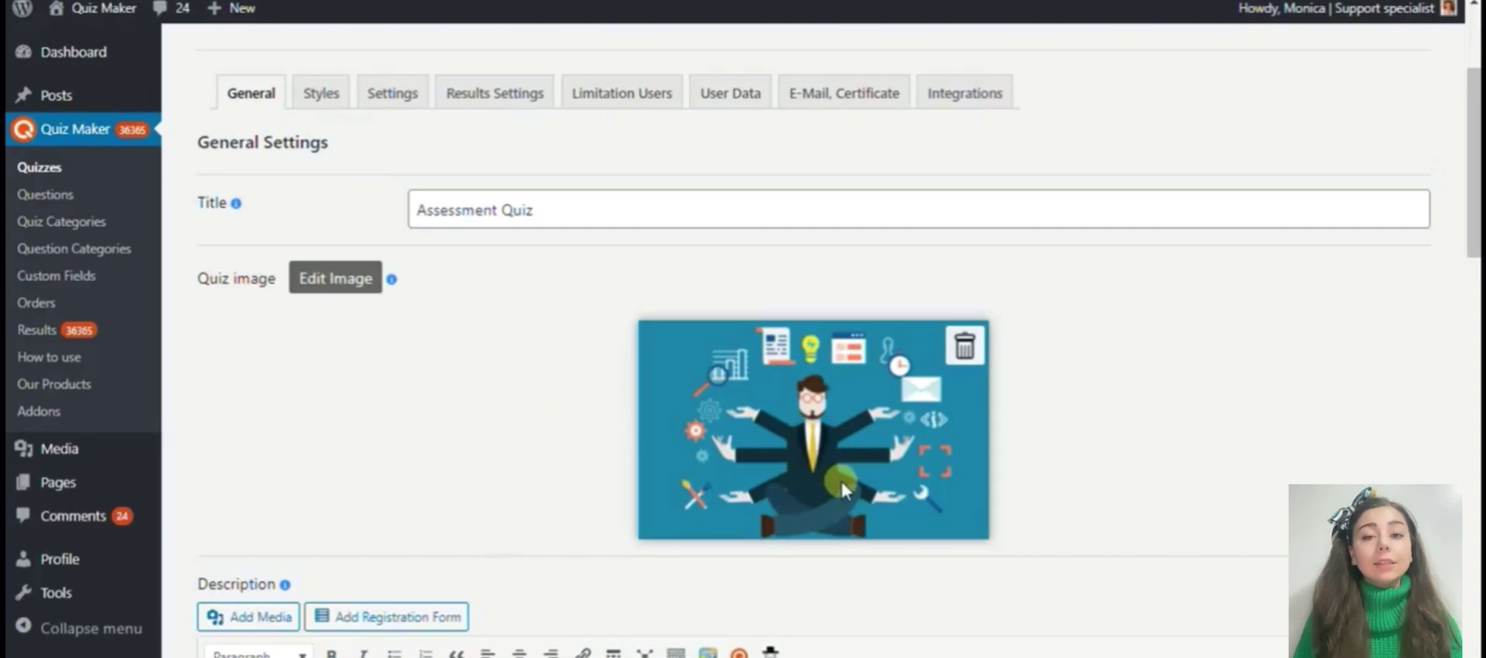
scroll(531, 415, down, 2)
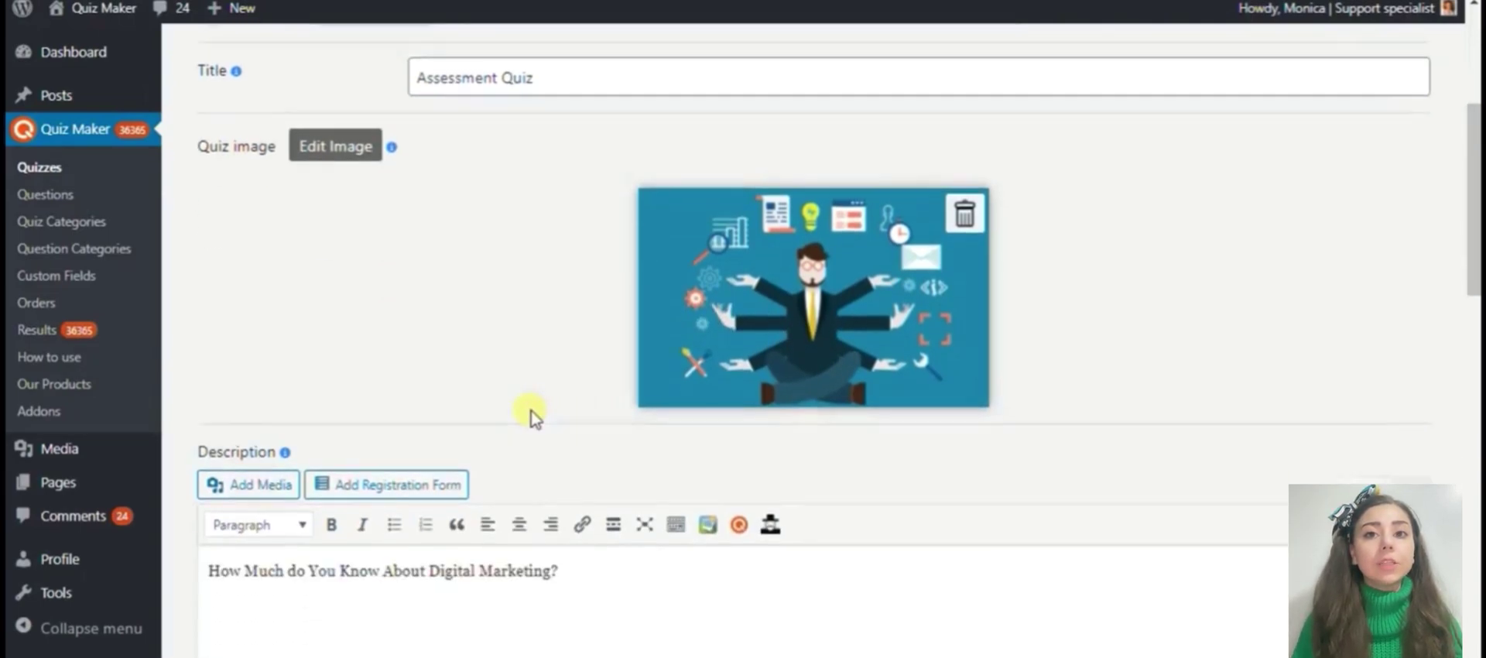
scroll(531, 415, down, 3)
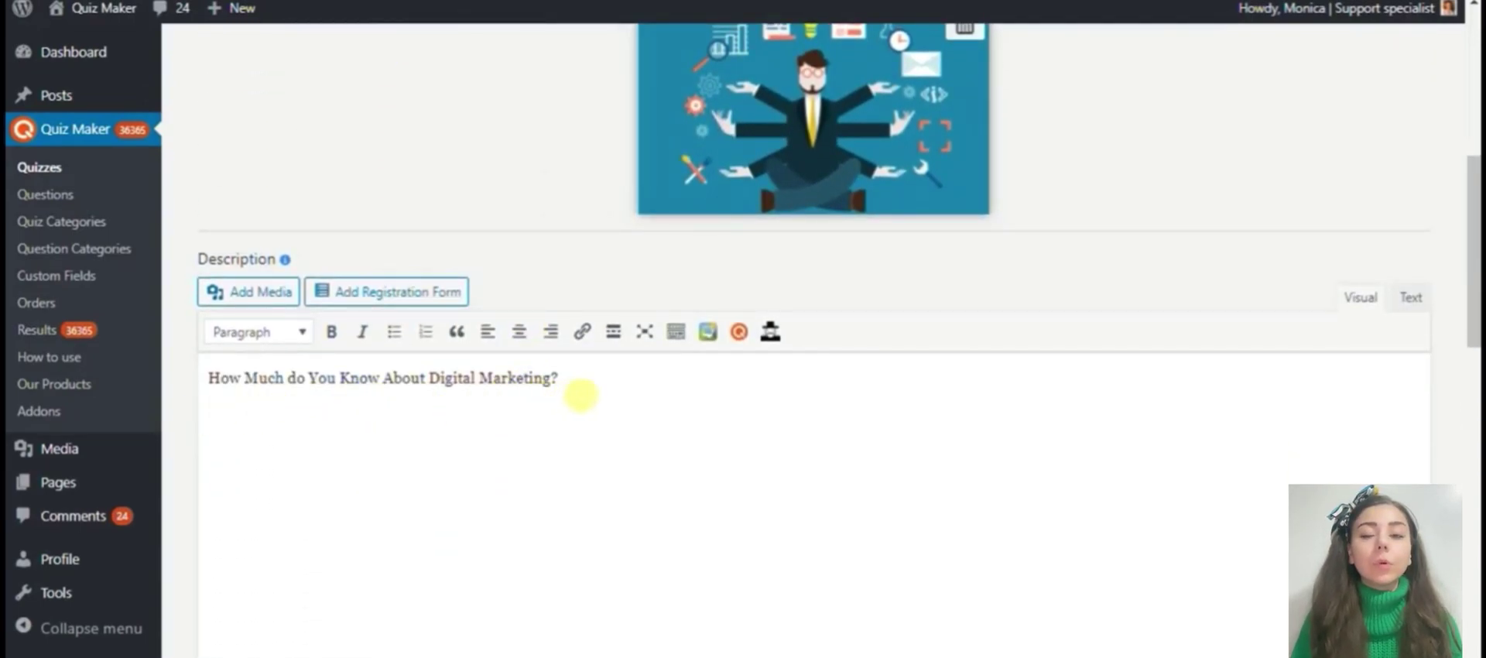
scroll(583, 396, down, 3)
scroll(583, 396, down, 1)
scroll(583, 397, down, 2)
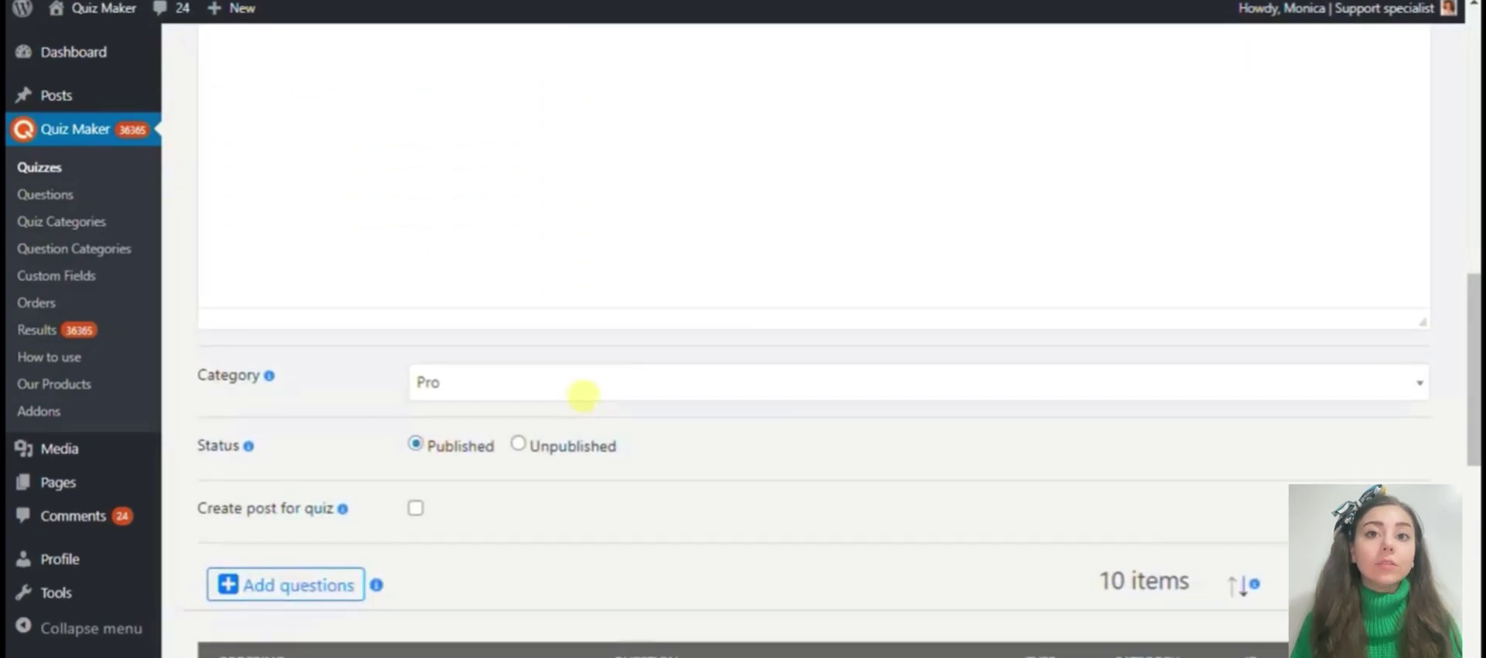
scroll(583, 397, down, 3)
scroll(583, 399, down, 2)
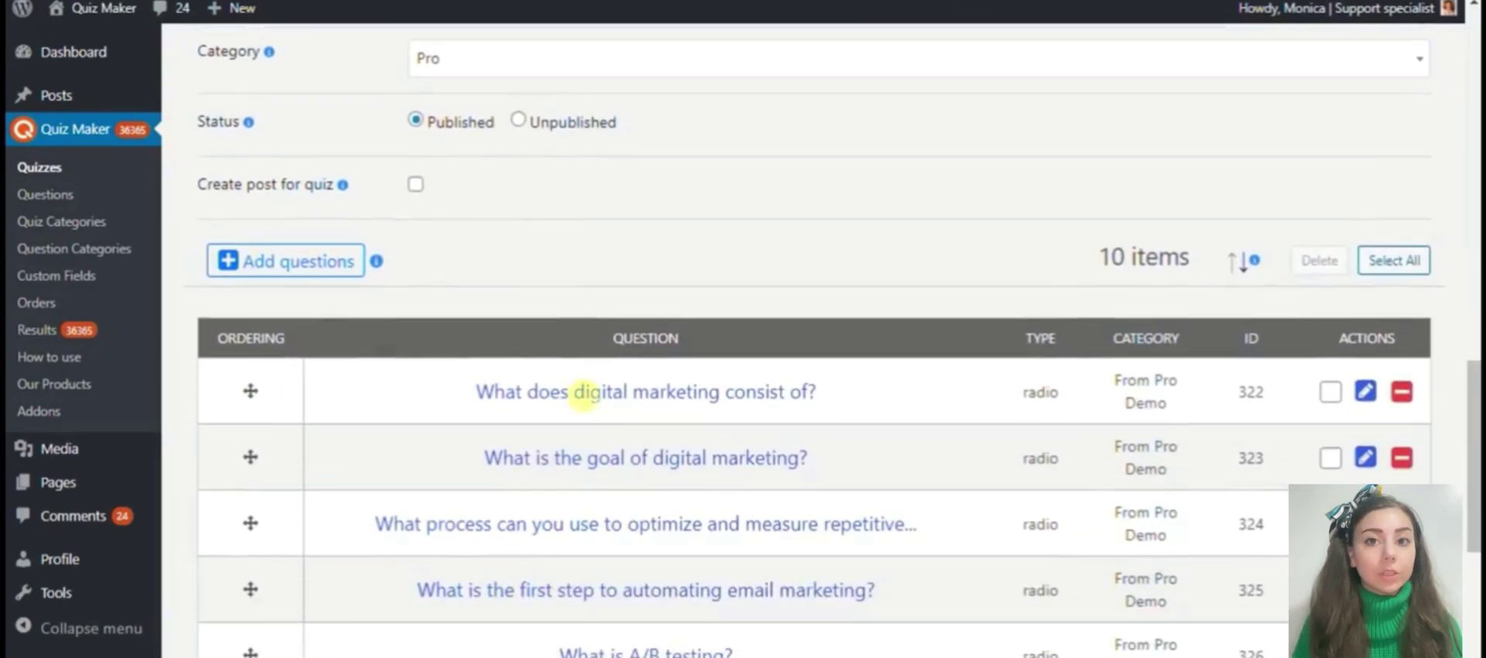
Step: Close the Add questions picker without adding any, then review the ten quiz questions
click(347, 269)
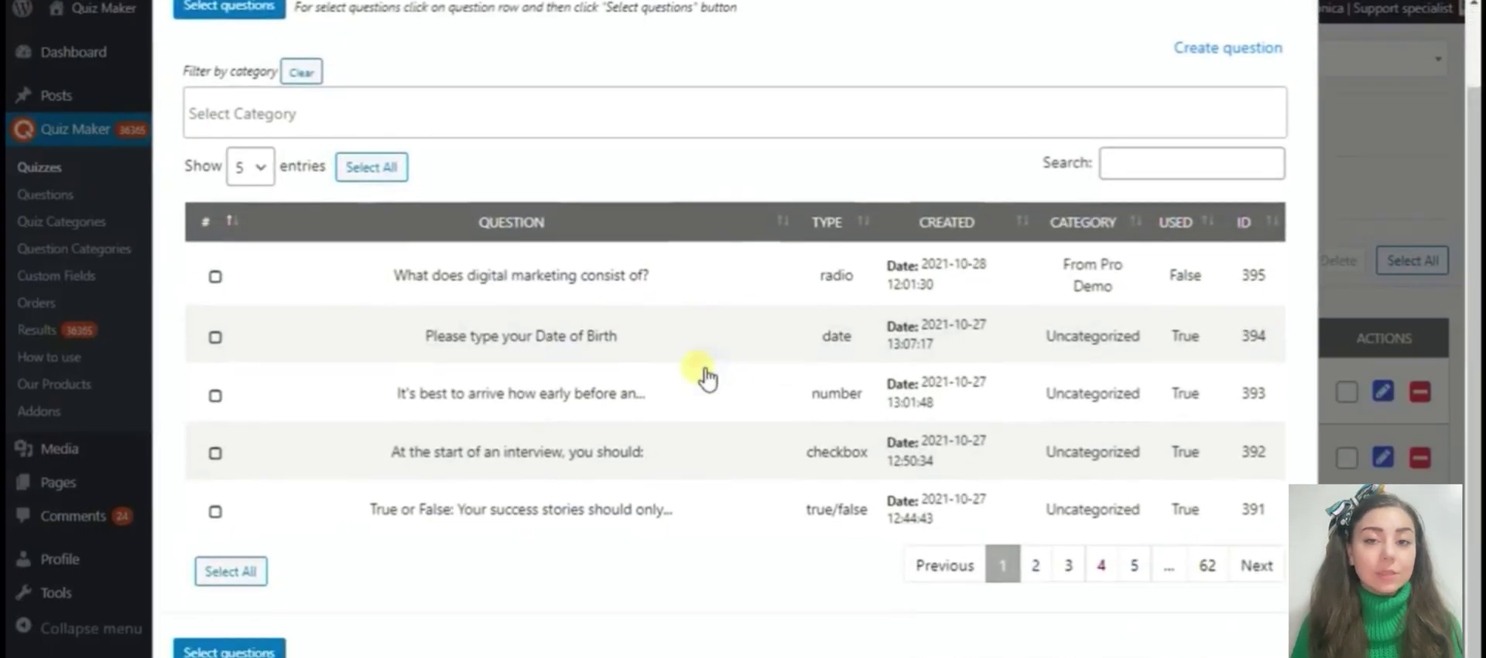
scroll(707, 380, down, 1)
scroll(704, 385, up, 2)
click(1292, 57)
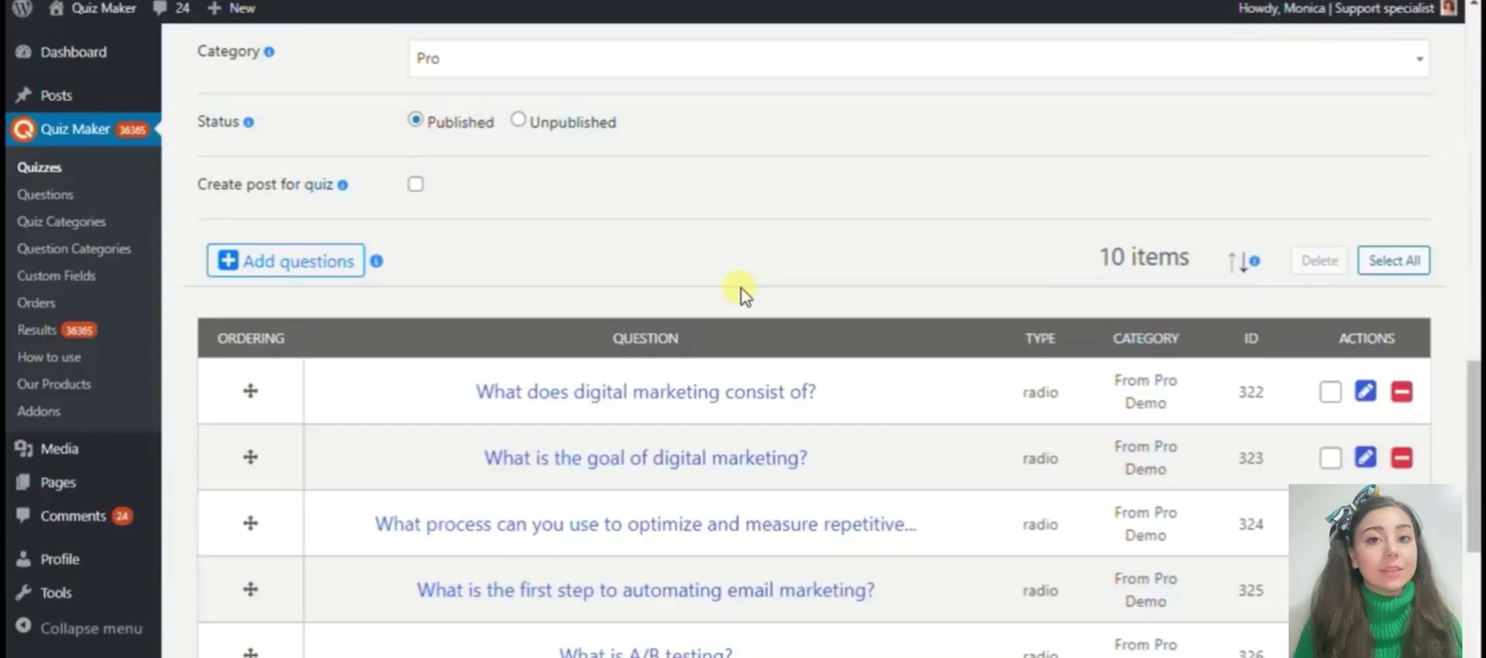
scroll(743, 293, down, 3)
scroll(744, 292, down, 2)
scroll(747, 297, down, 1)
scroll(747, 296, down, 1)
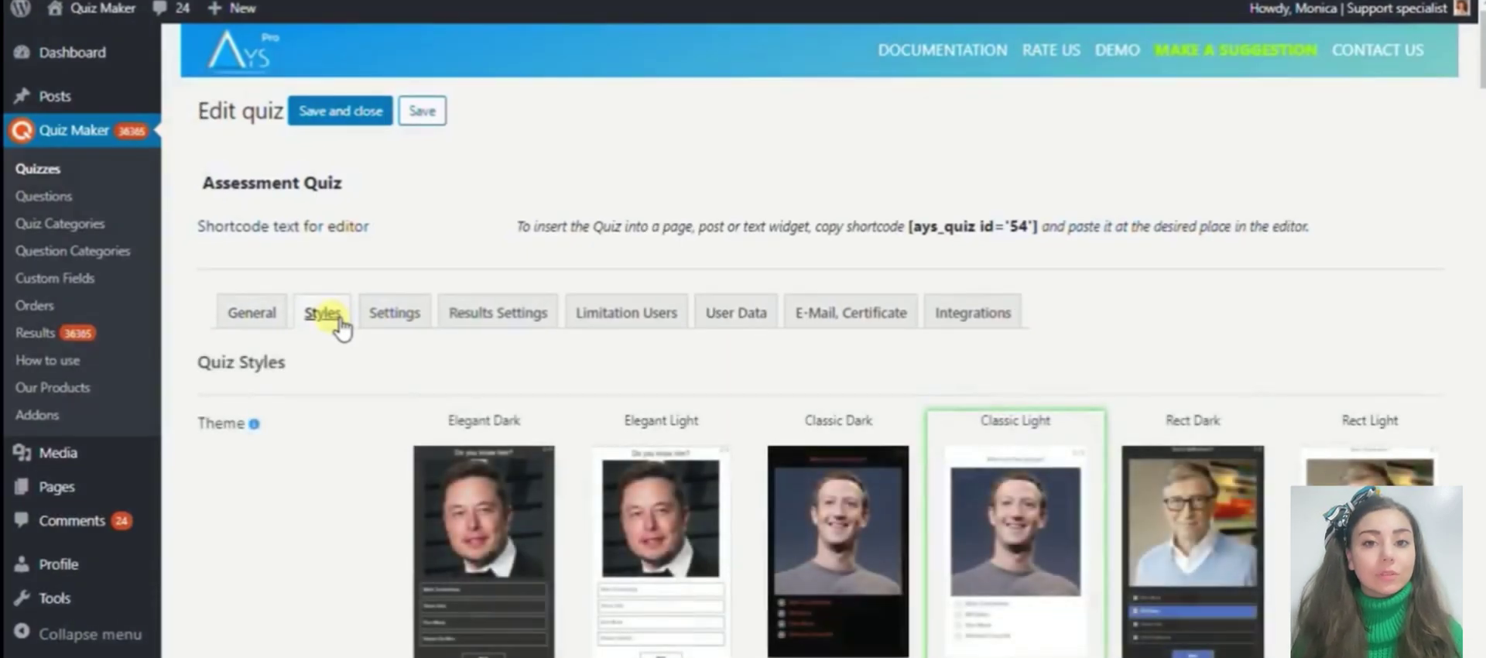
Step: Look over the Classic Light theme and colour style settings
scroll(412, 325, down, 3)
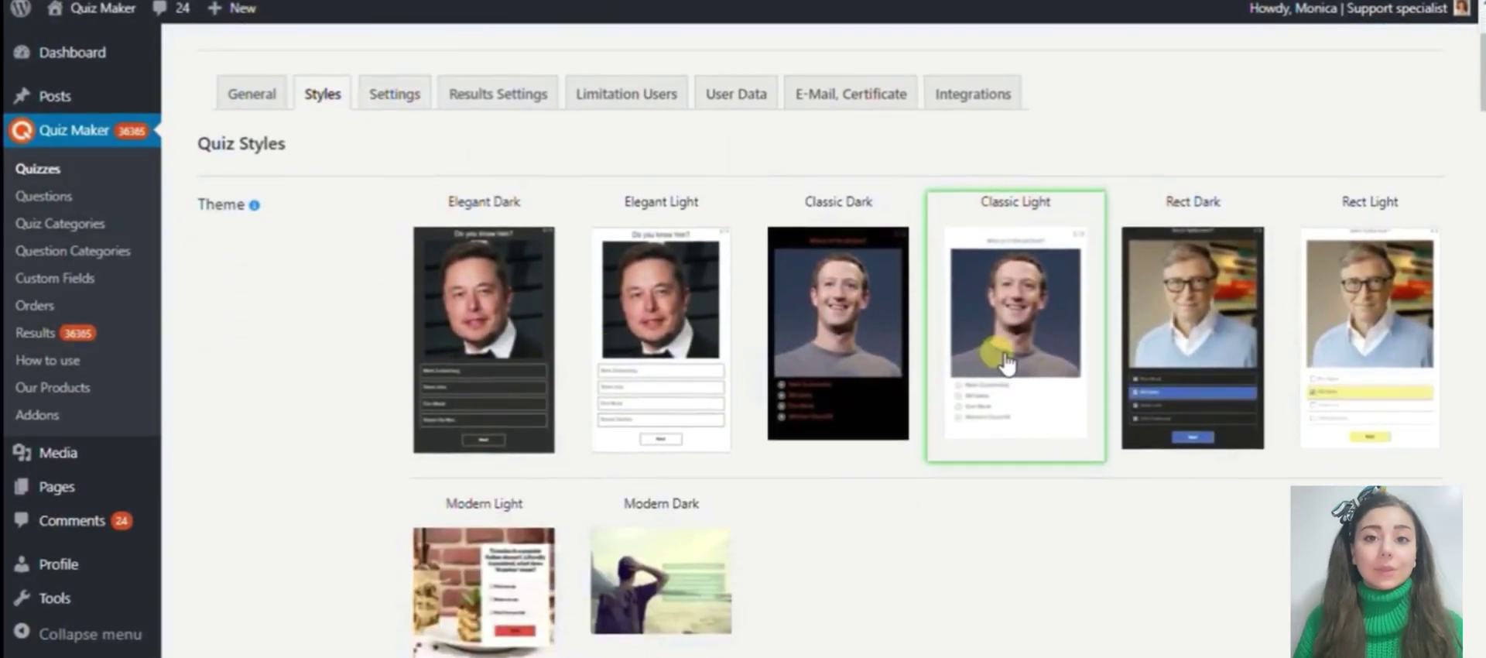
scroll(929, 449, down, 3)
scroll(921, 457, down, 1)
scroll(921, 445, down, 2)
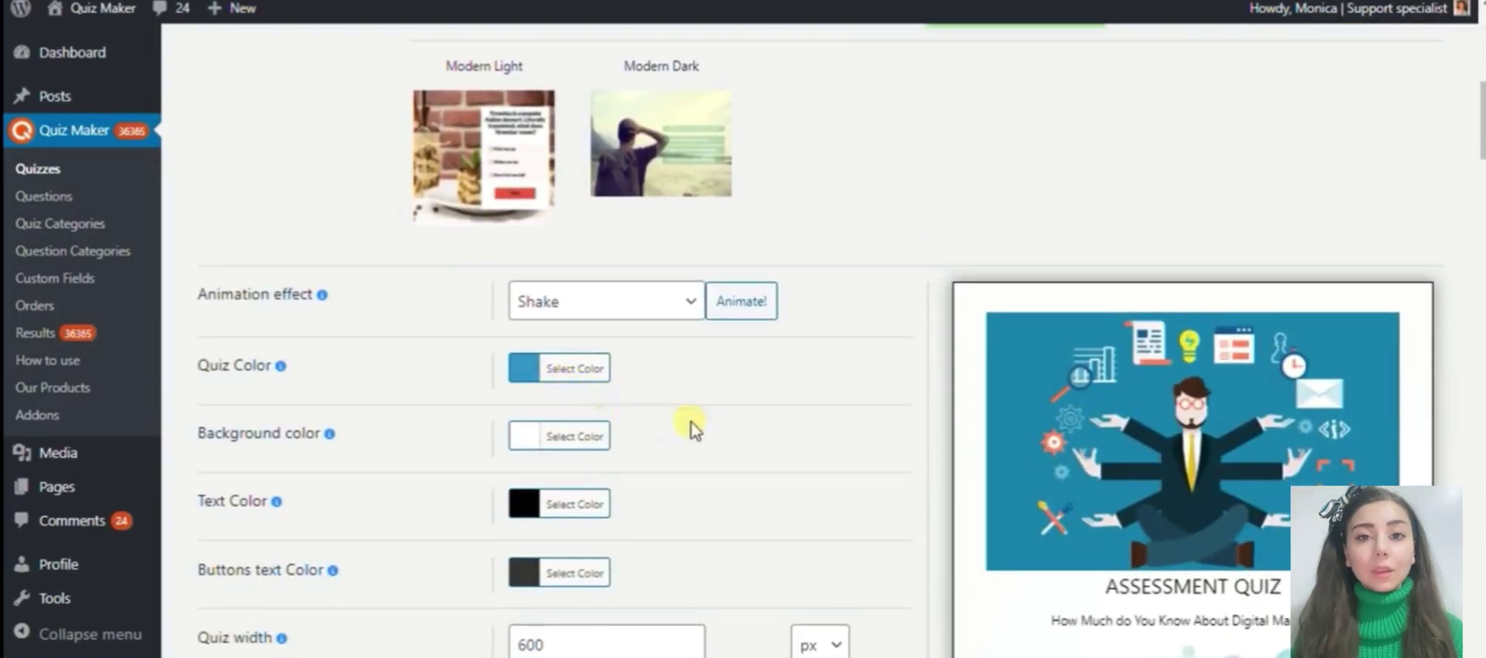
scroll(770, 441, down, 2)
scroll(770, 441, down, 3)
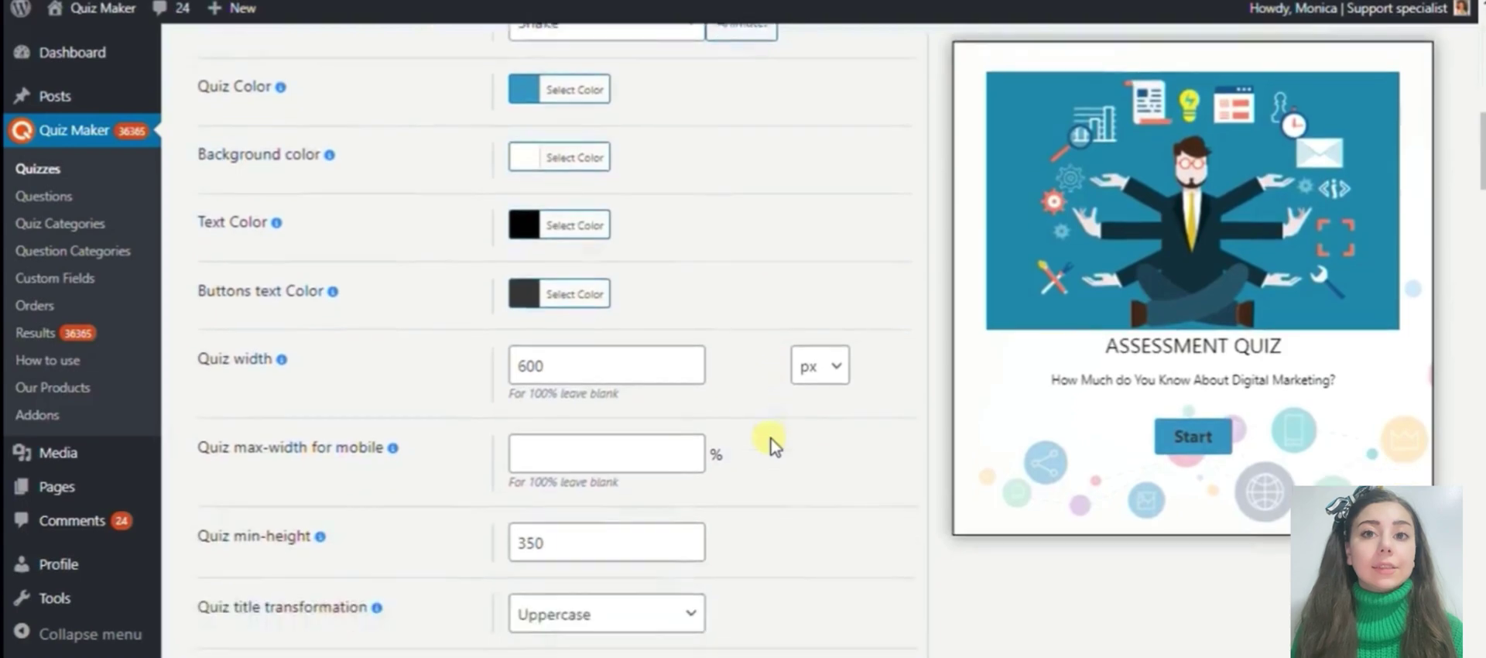
scroll(773, 443, down, 2)
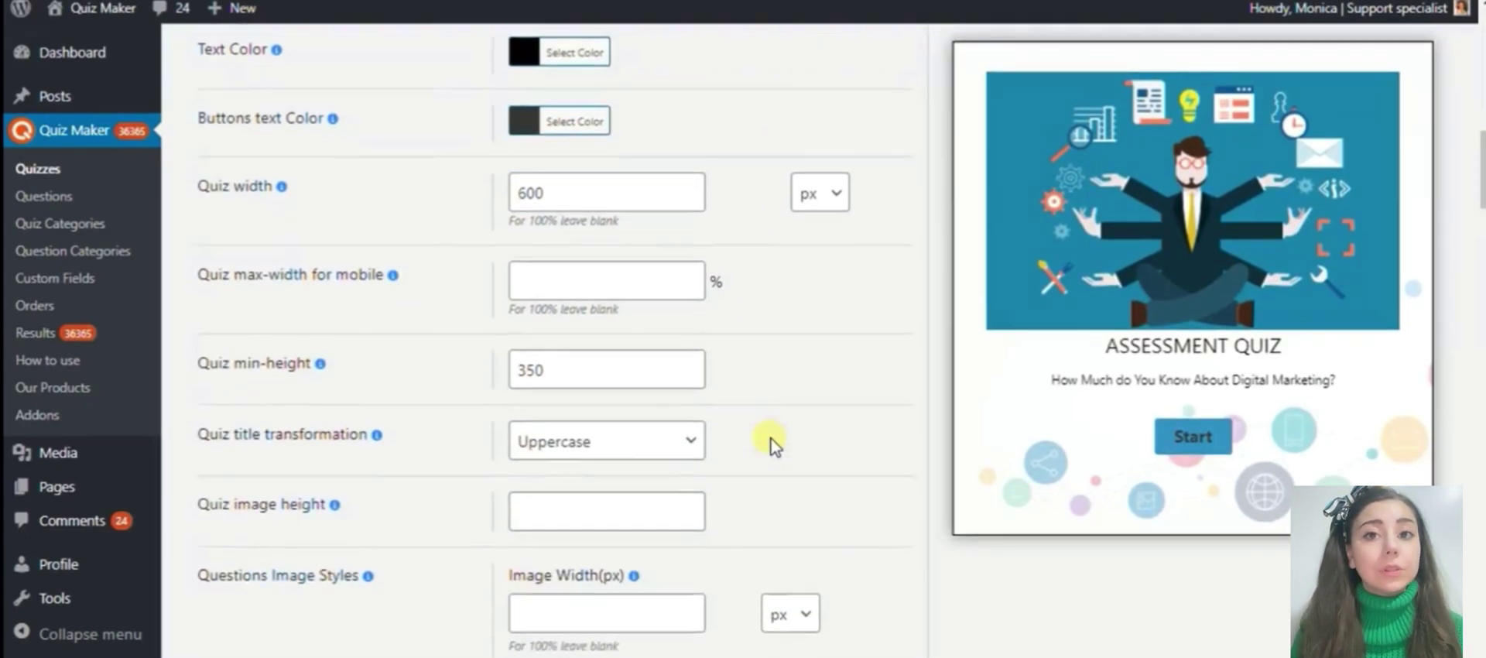
scroll(772, 443, down, 2)
scroll(772, 444, down, 3)
scroll(771, 441, down, 3)
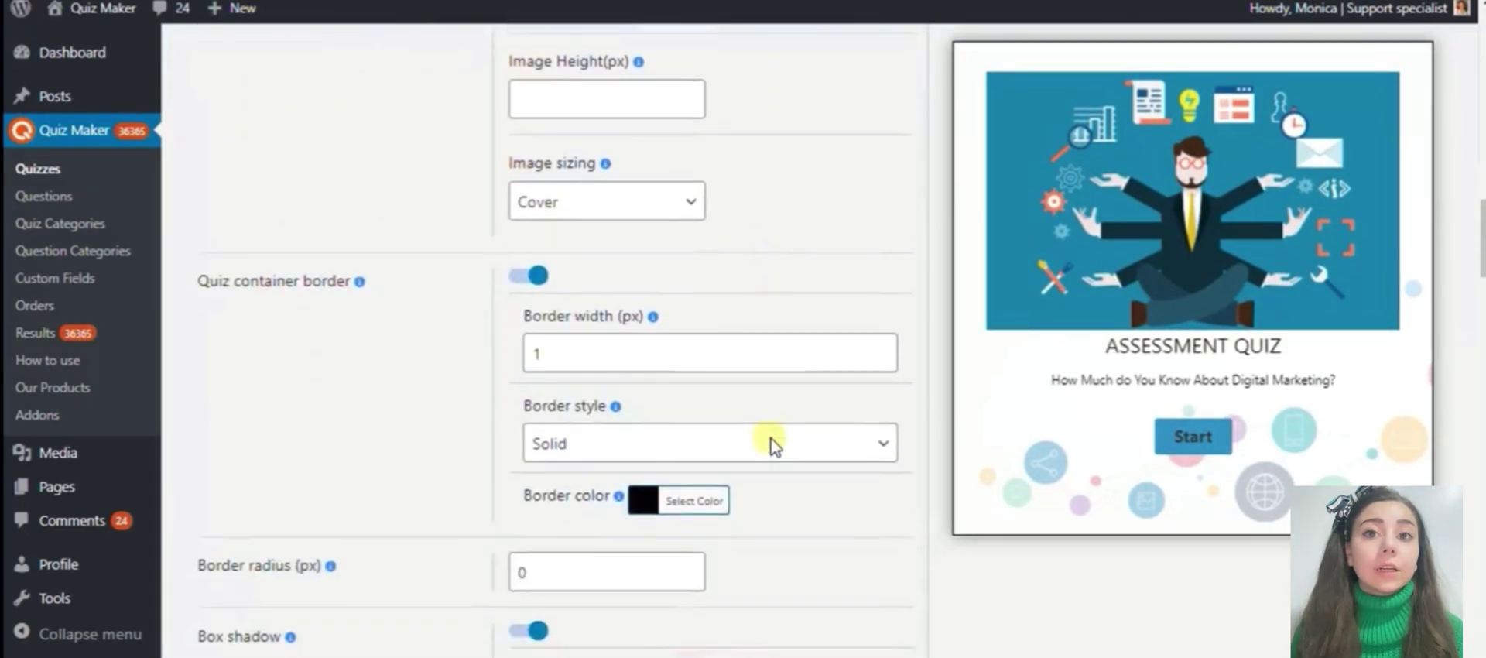
scroll(779, 448, down, 3)
scroll(776, 445, down, 3)
scroll(770, 440, down, 2)
scroll(770, 438, down, 2)
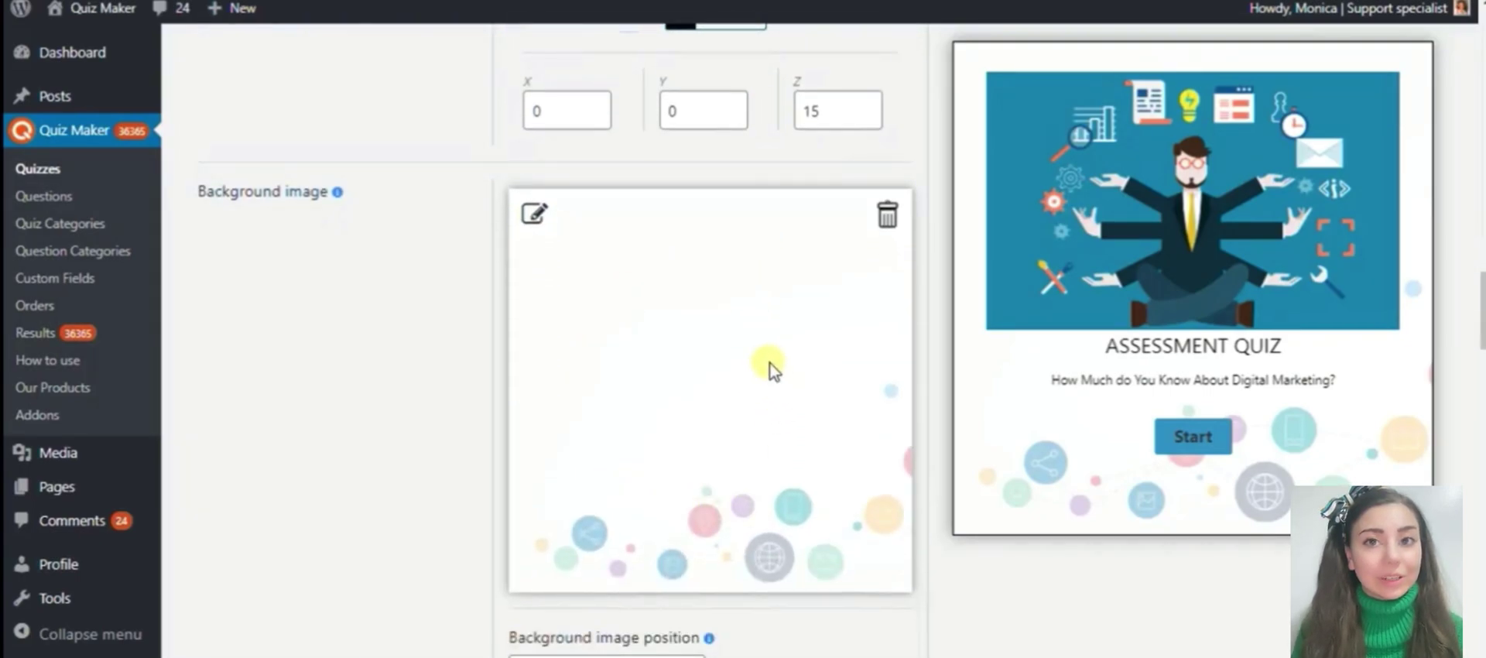
Step: Review the background image, answer and button styles down to custom CSS
scroll(773, 370, down, 3)
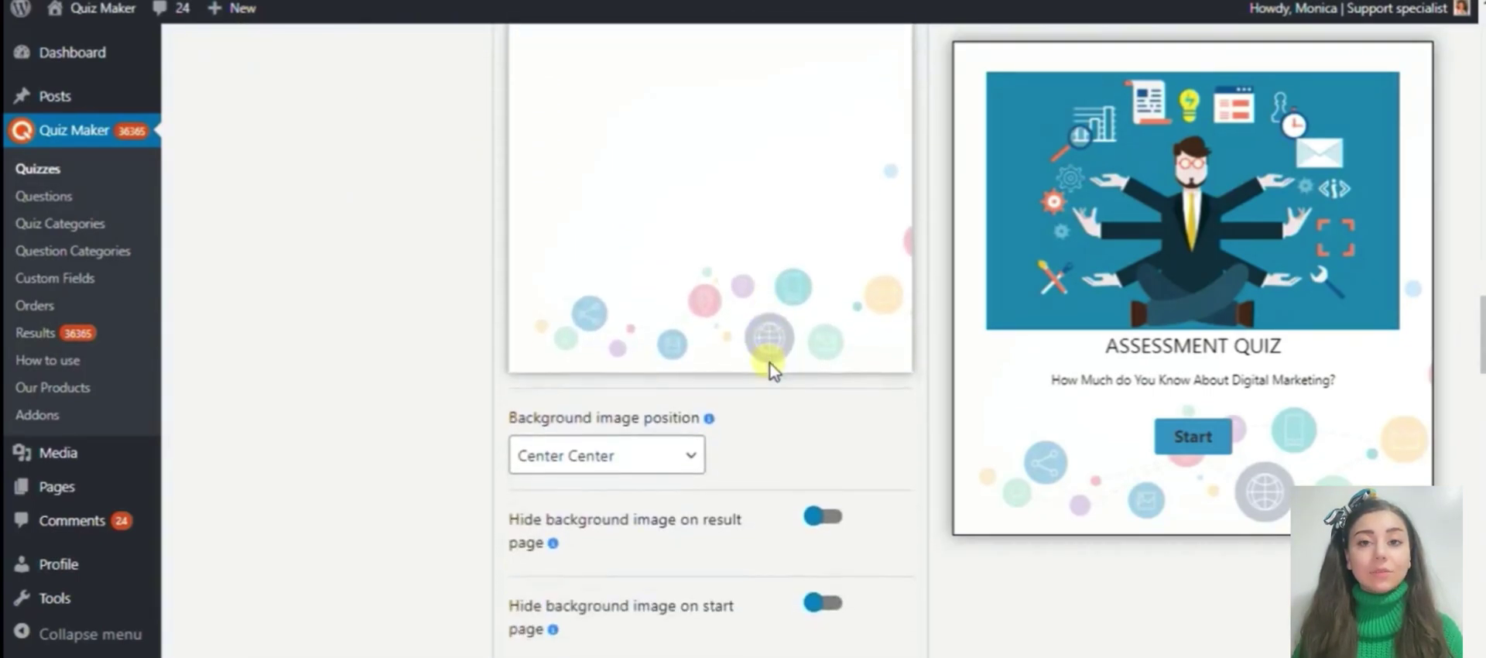
scroll(773, 370, down, 4)
scroll(772, 370, down, 4)
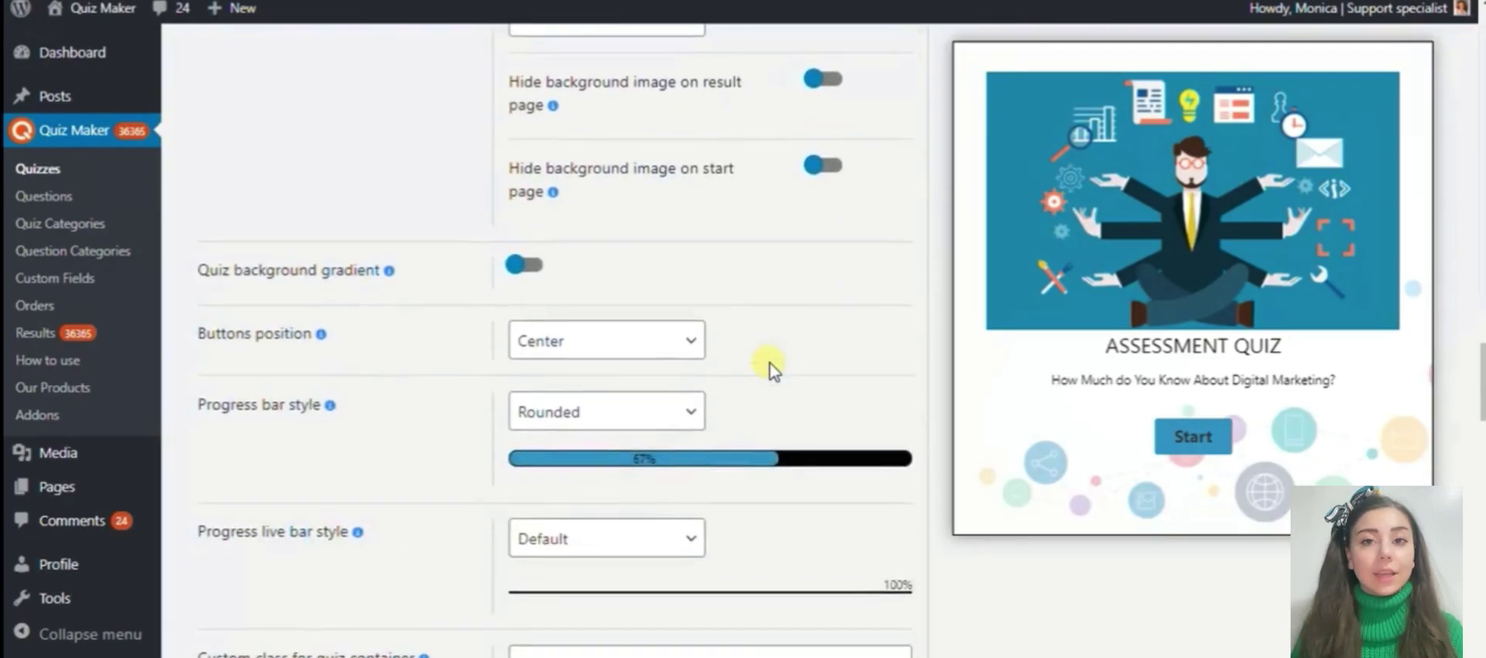
scroll(773, 370, down, 3)
scroll(773, 370, down, 2)
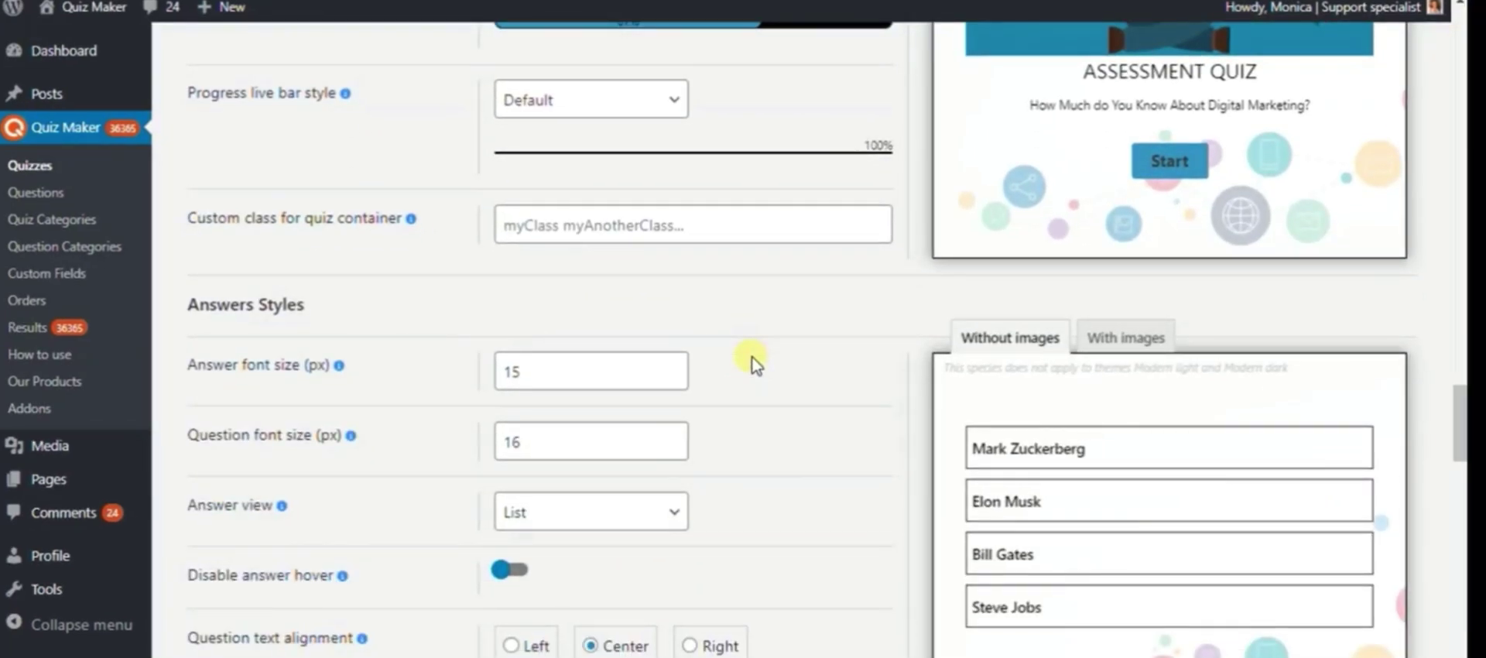
scroll(755, 364, down, 2)
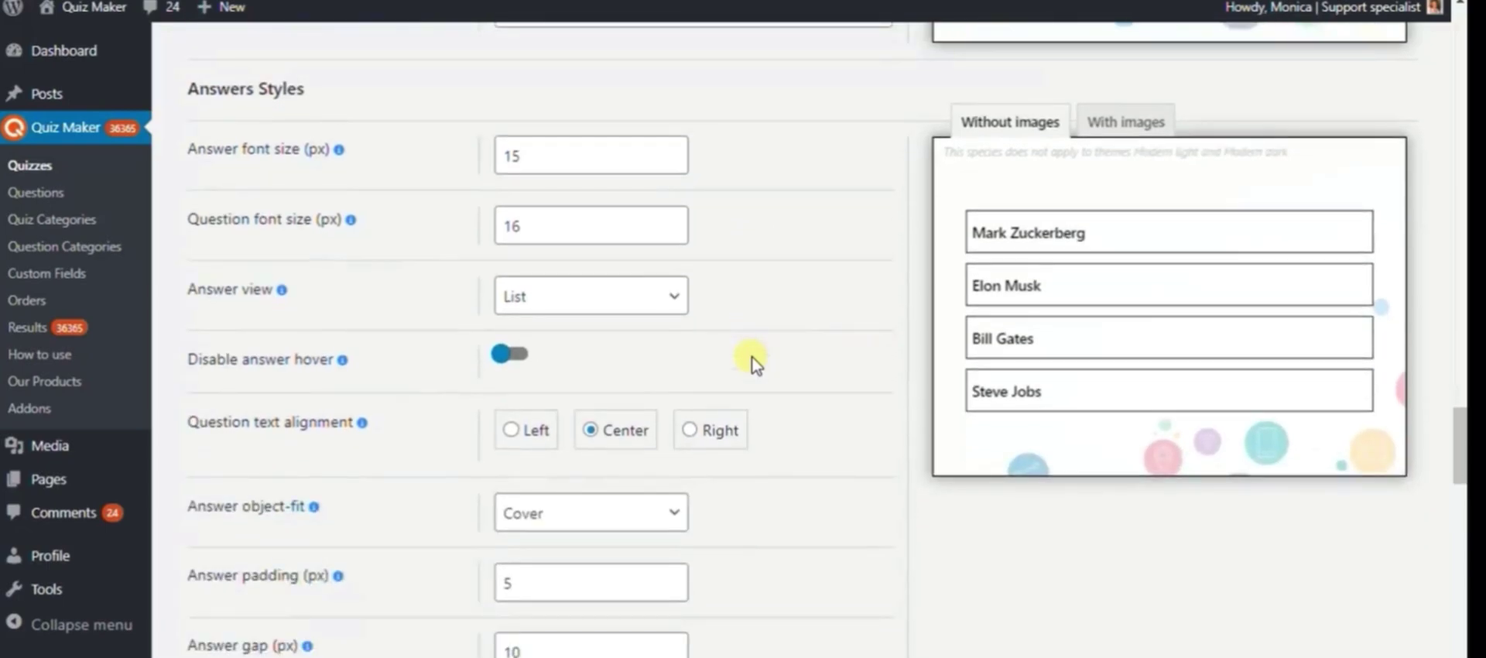
scroll(752, 364, down, 1)
scroll(753, 364, down, 2)
scroll(752, 364, down, 3)
scroll(753, 363, down, 1)
scroll(755, 363, down, 2)
scroll(755, 363, down, 1)
scroll(755, 364, down, 1)
scroll(755, 364, down, 2)
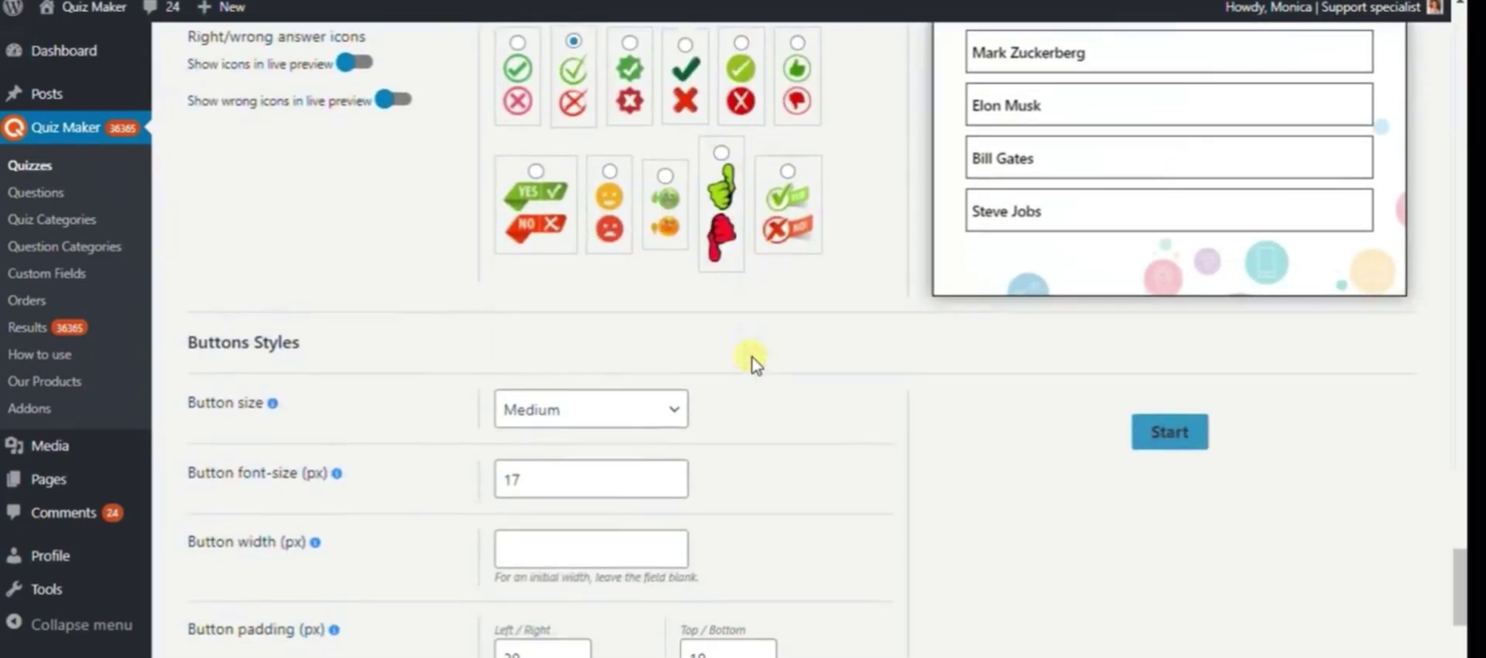
scroll(755, 363, down, 2)
scroll(755, 364, down, 2)
scroll(755, 364, down, 2)
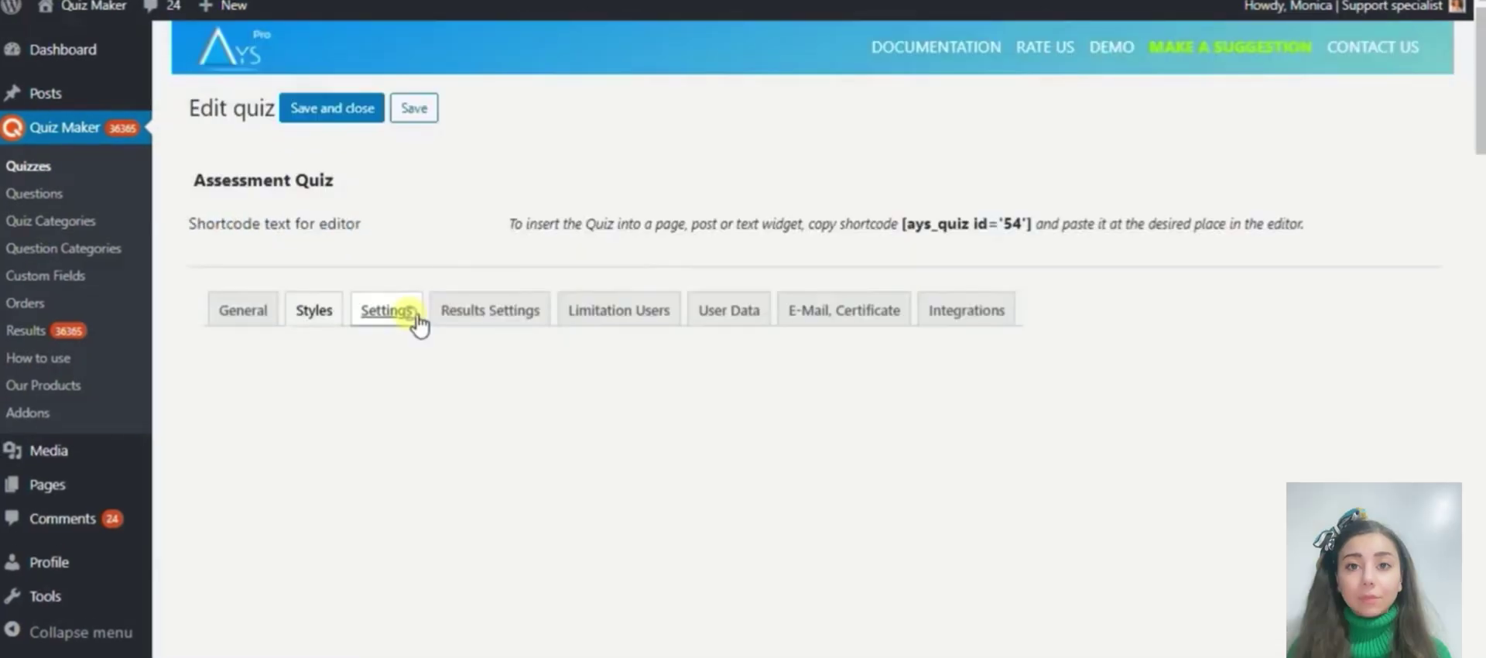
click(408, 312)
scroll(534, 396, down, 1)
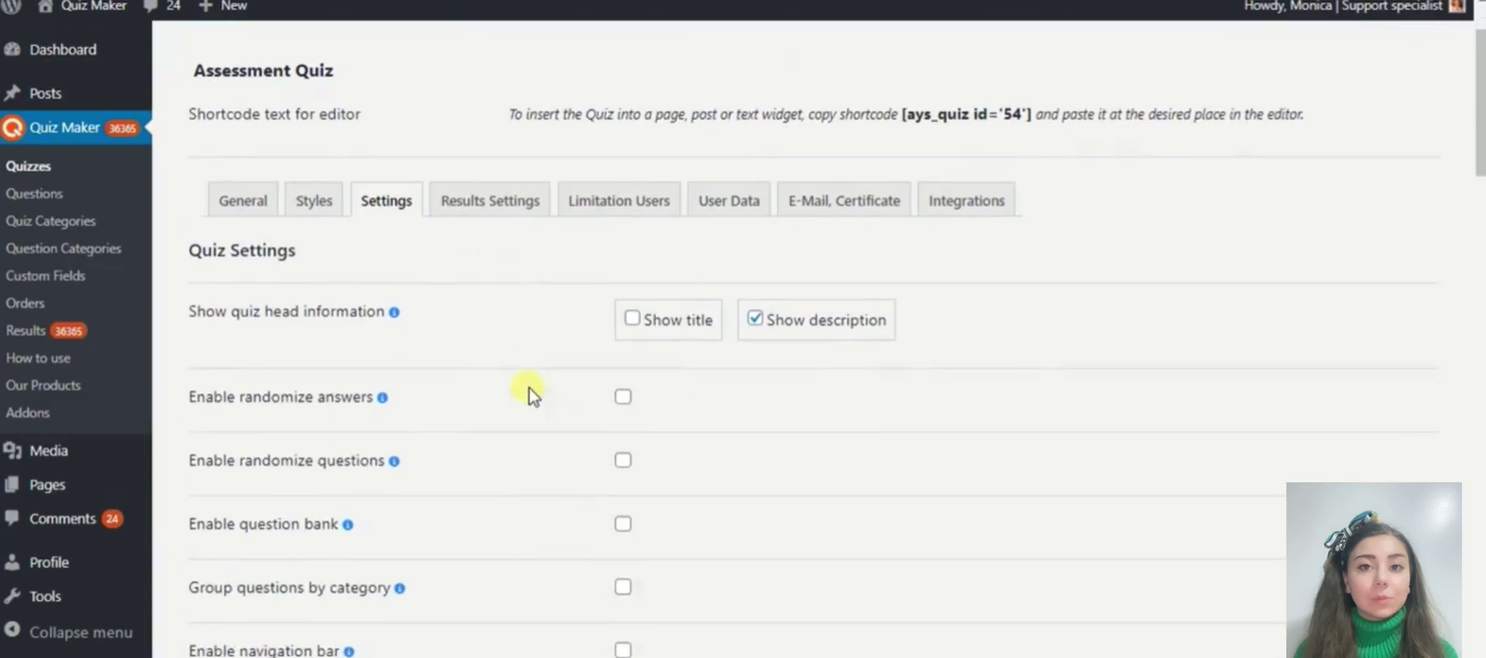
scroll(533, 396, down, 1)
scroll(533, 396, down, 1)
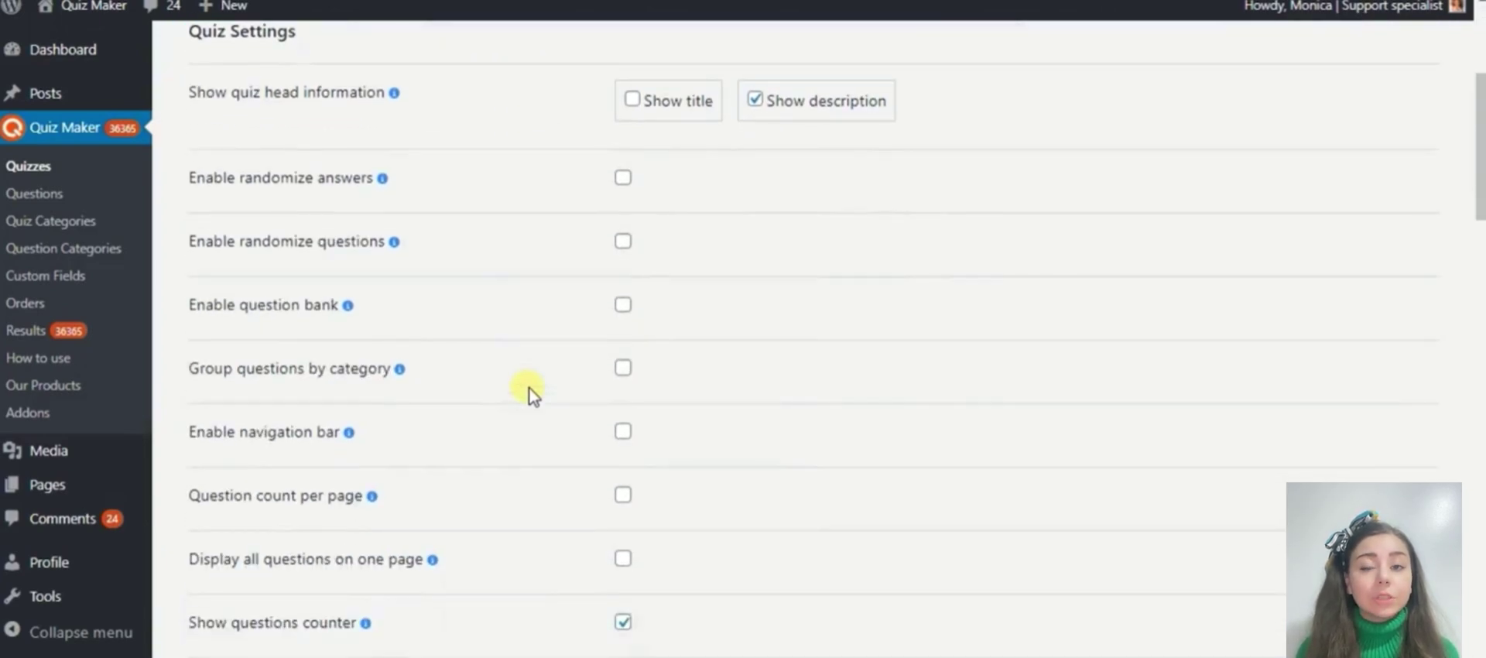
scroll(533, 396, down, 1)
scroll(524, 392, down, 1)
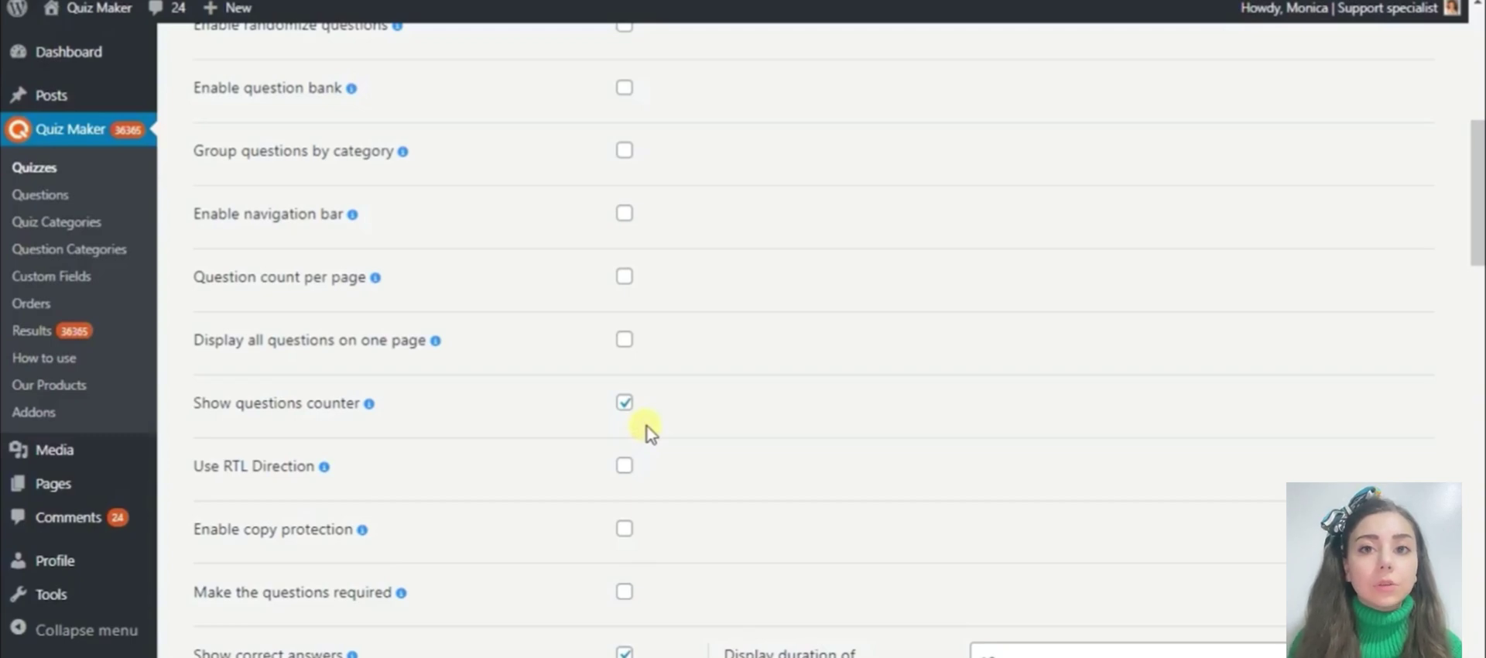
scroll(648, 431, down, 1)
scroll(648, 431, down, 1)
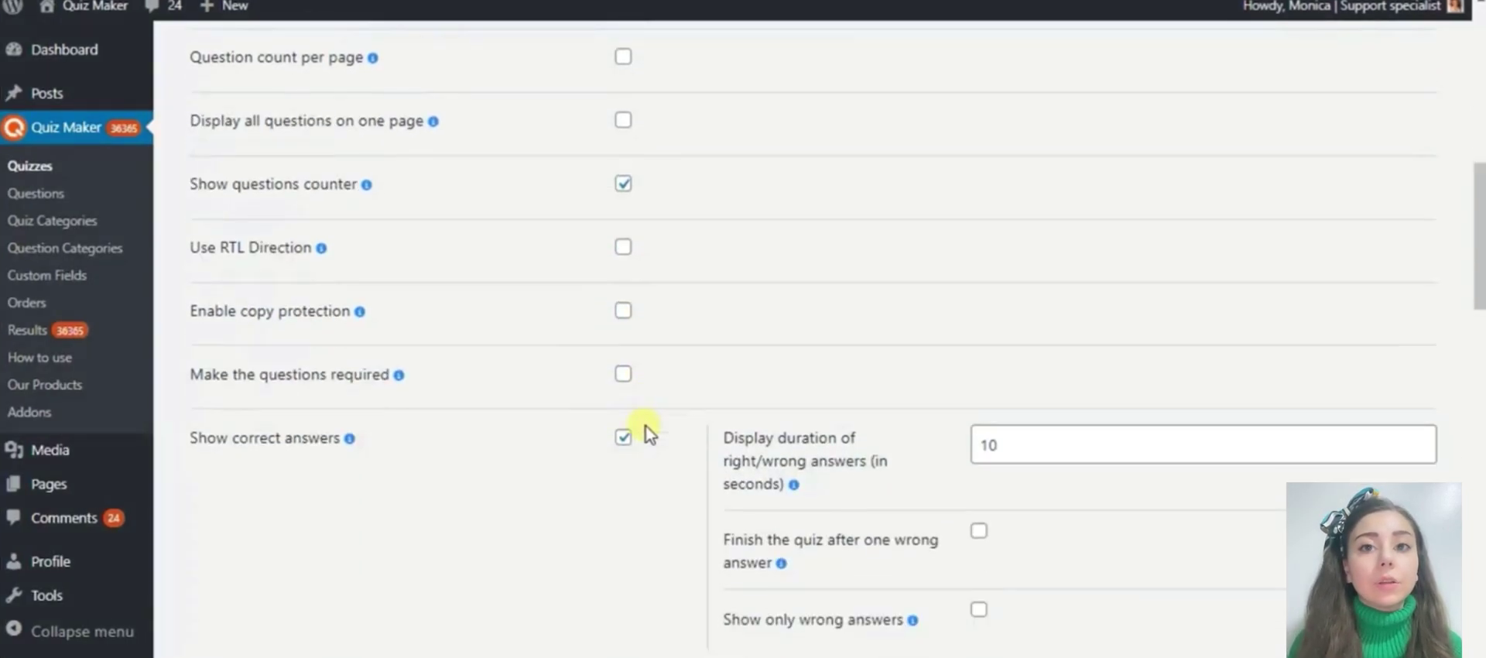
scroll(648, 431, down, 1)
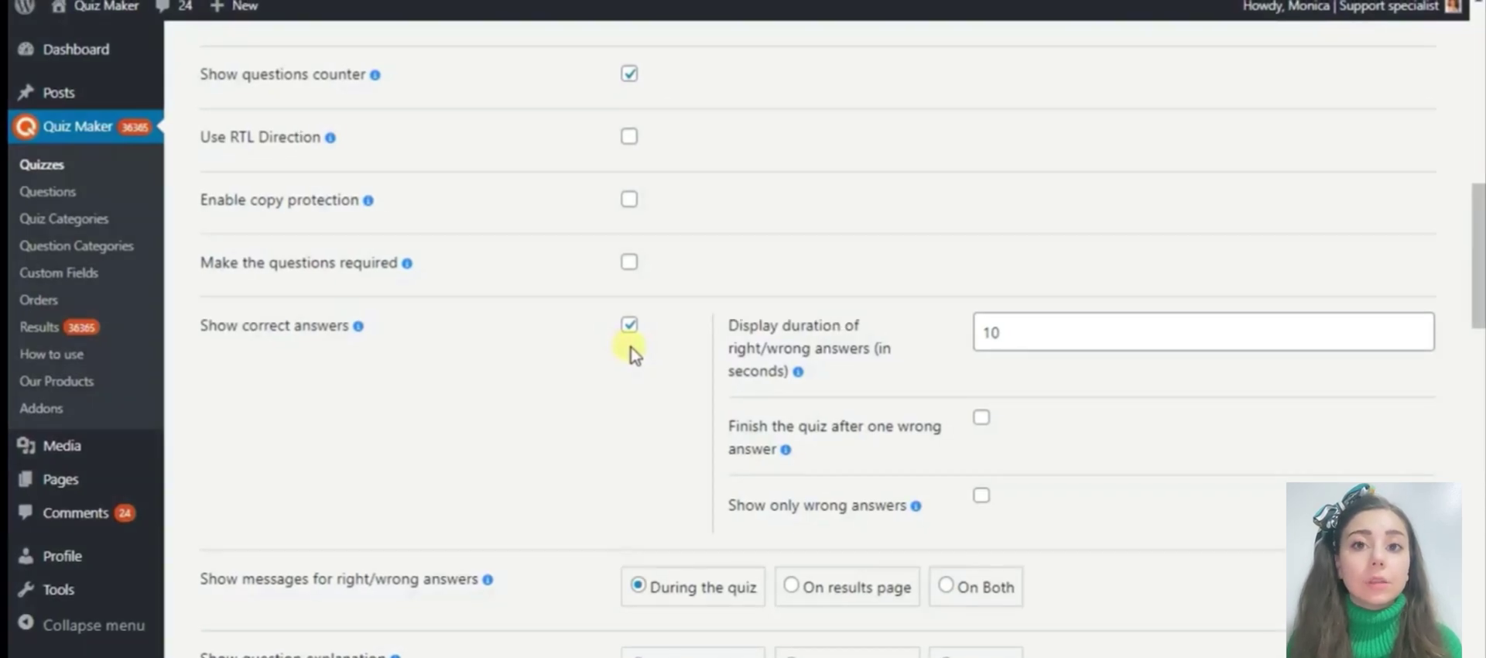
scroll(633, 352, down, 1)
scroll(633, 353, down, 2)
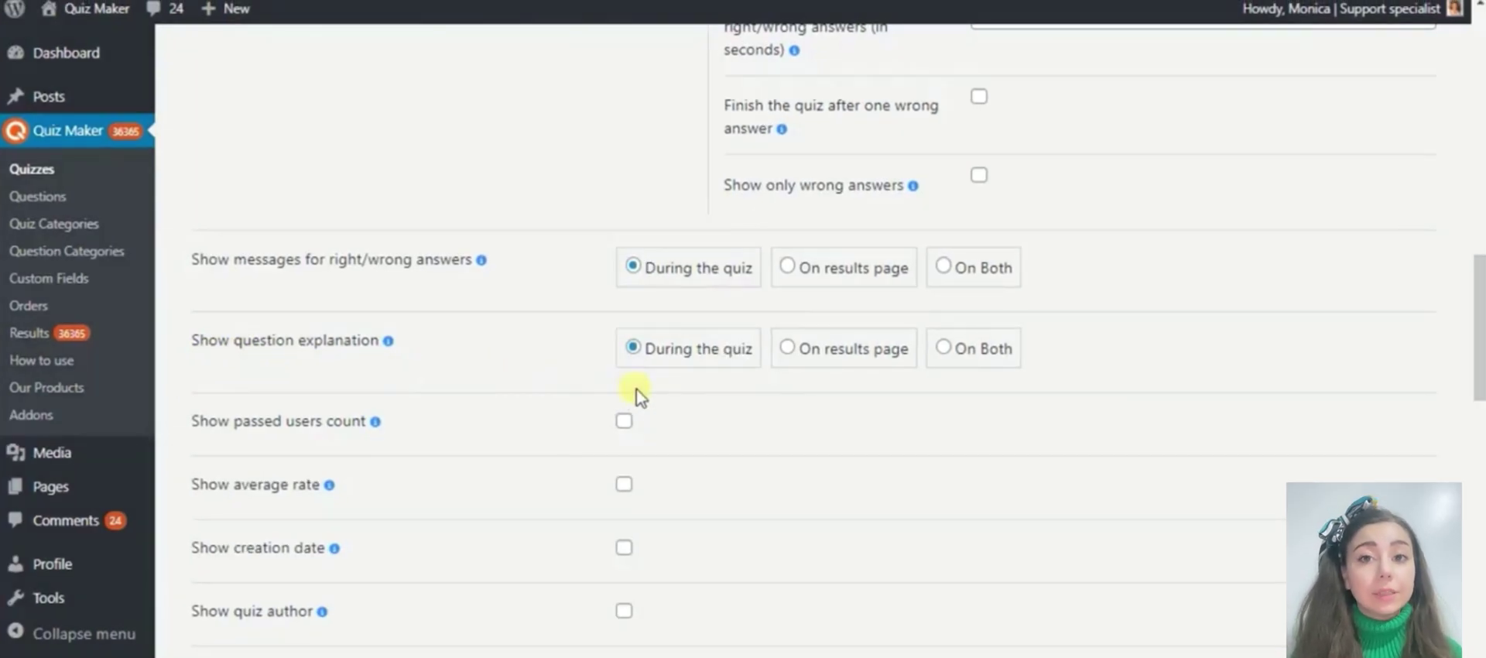
scroll(666, 387, down, 1)
scroll(696, 379, down, 1)
scroll(709, 378, down, 1)
scroll(708, 378, down, 1)
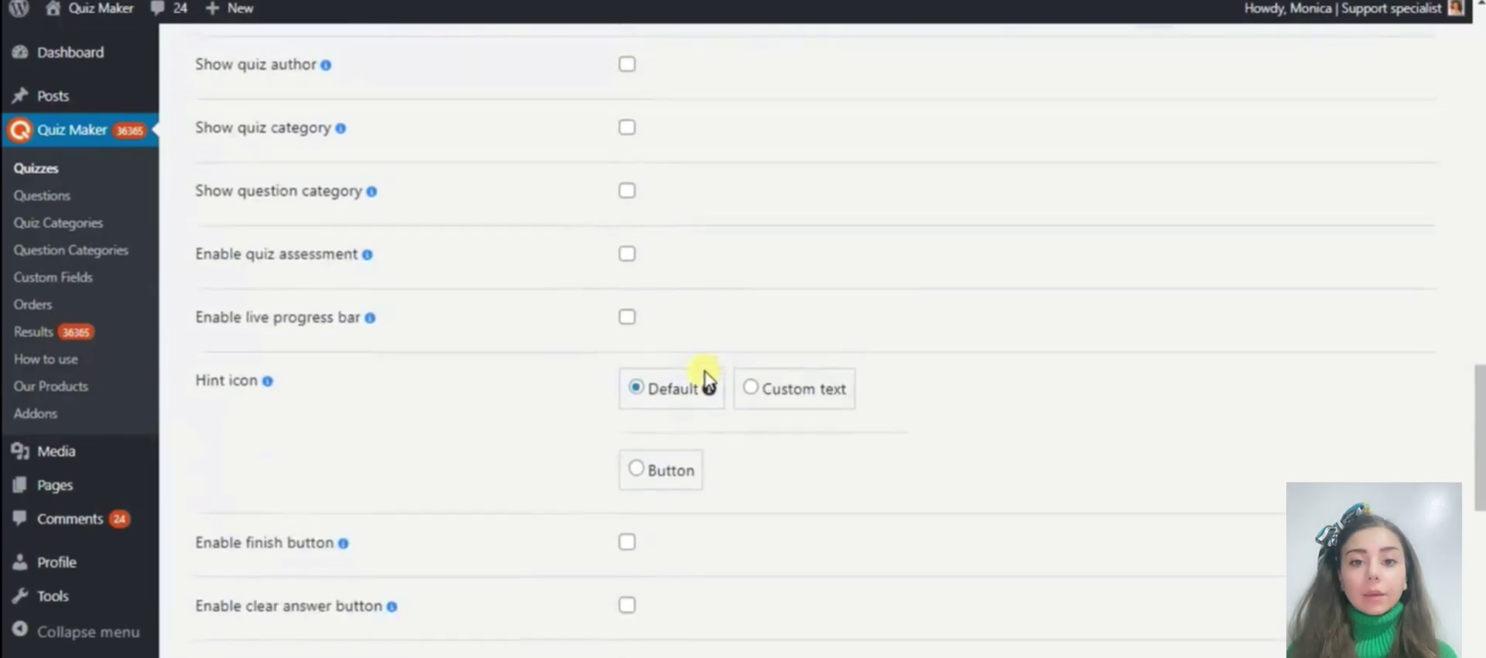
scroll(708, 379, down, 1)
scroll(709, 379, down, 1)
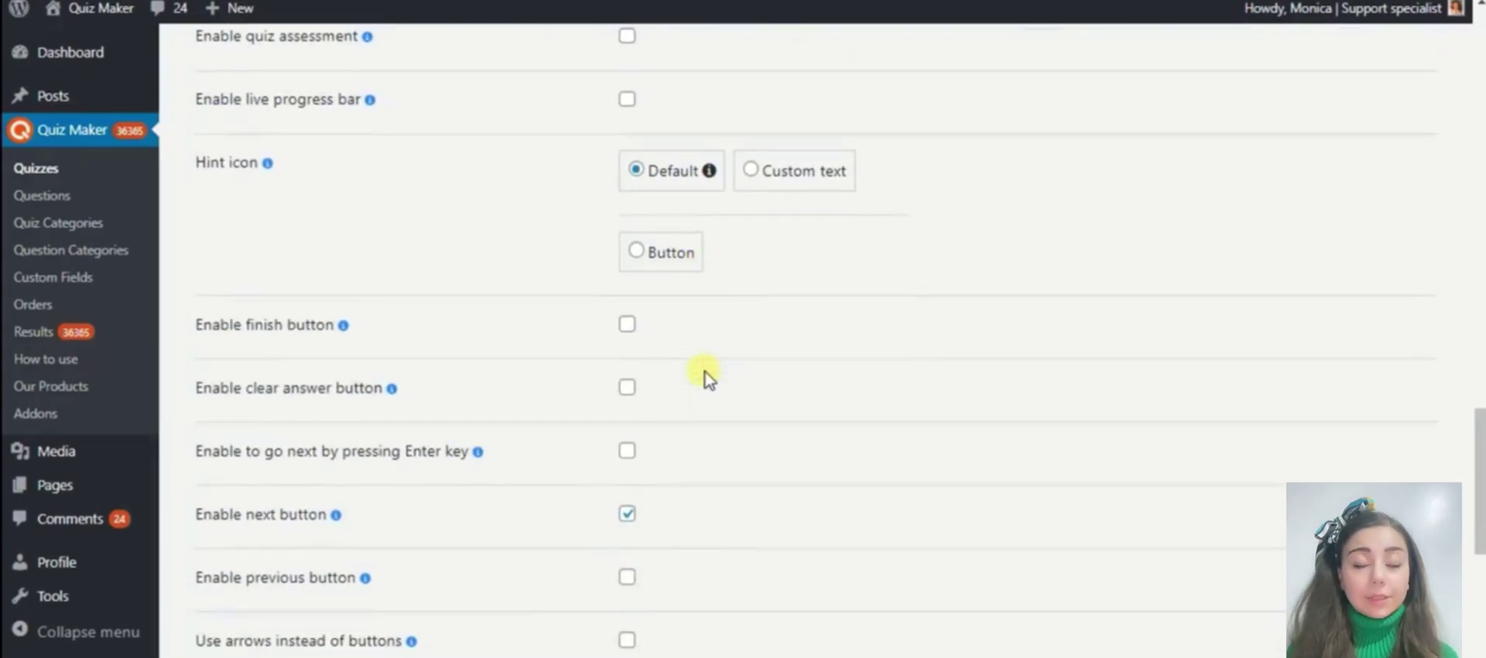
scroll(708, 379, down, 1)
scroll(708, 379, down, 1)
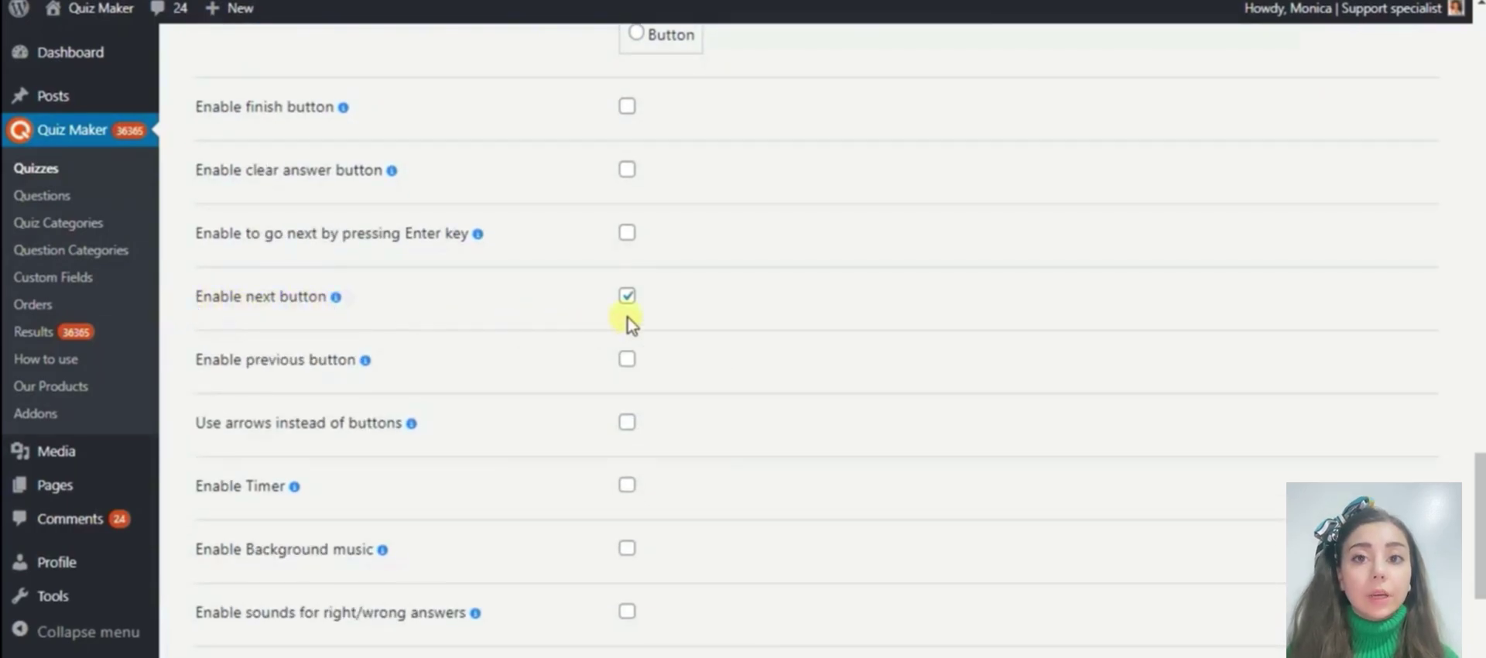
scroll(631, 324, down, 1)
scroll(631, 324, down, 1)
scroll(630, 324, down, 2)
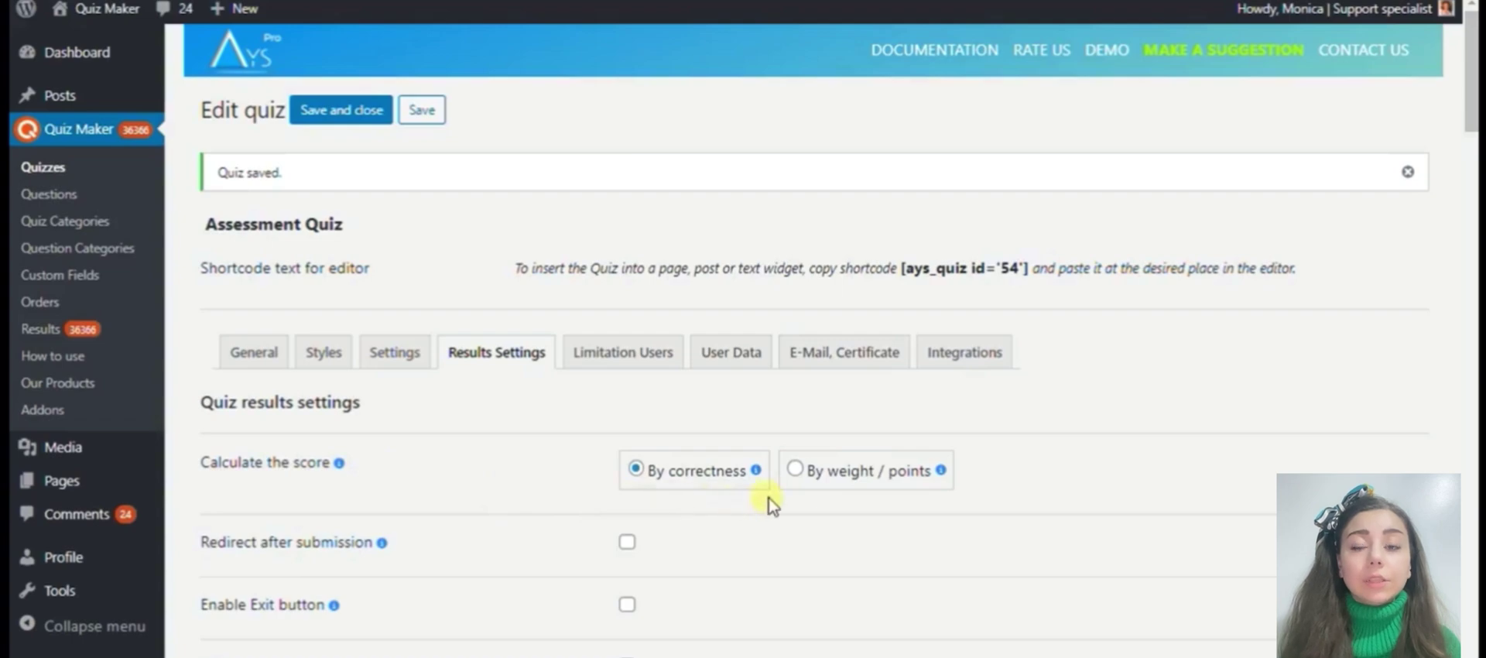
Step: Reach the Intervals table showing the Newbie, Beginner and Skilled percentage intervals
scroll(770, 504, down, 2)
scroll(588, 402, down, 3)
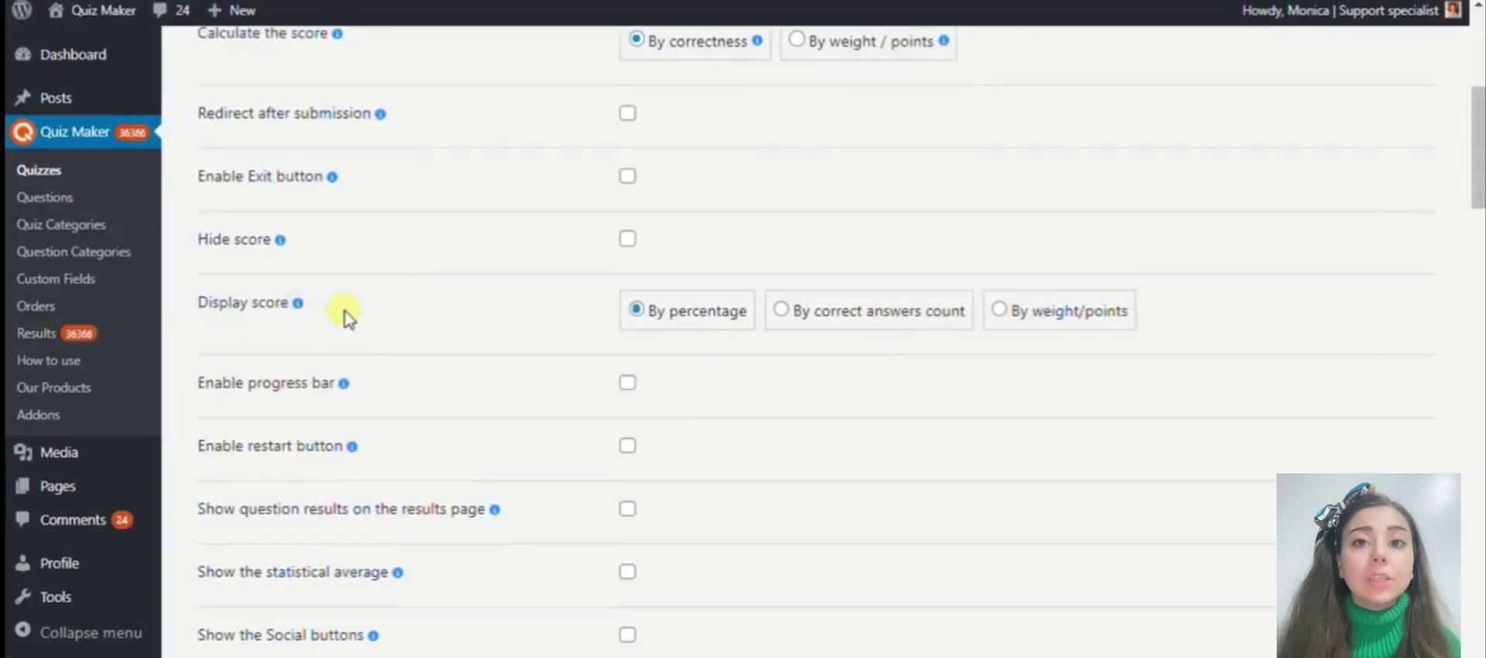
scroll(744, 389, down, 2)
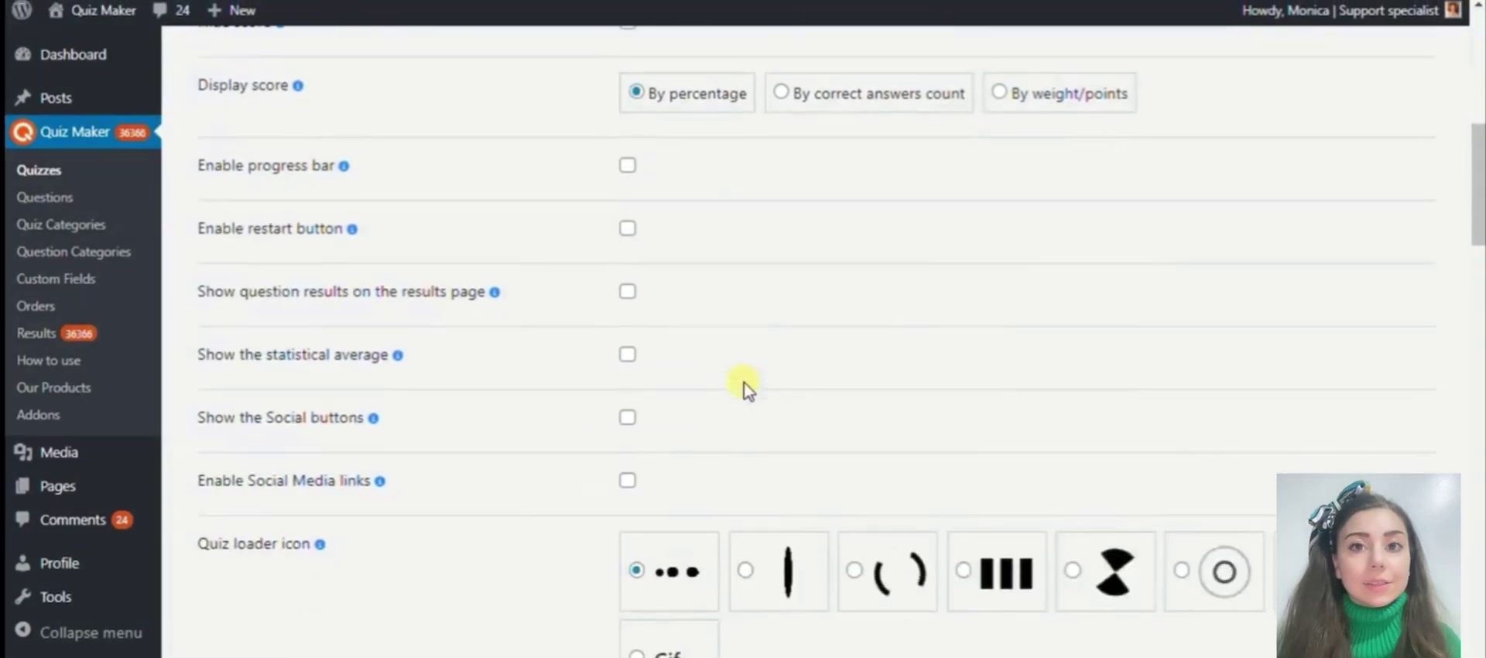
scroll(745, 389, down, 3)
scroll(747, 389, down, 2)
scroll(745, 387, down, 1)
scroll(745, 387, down, 2)
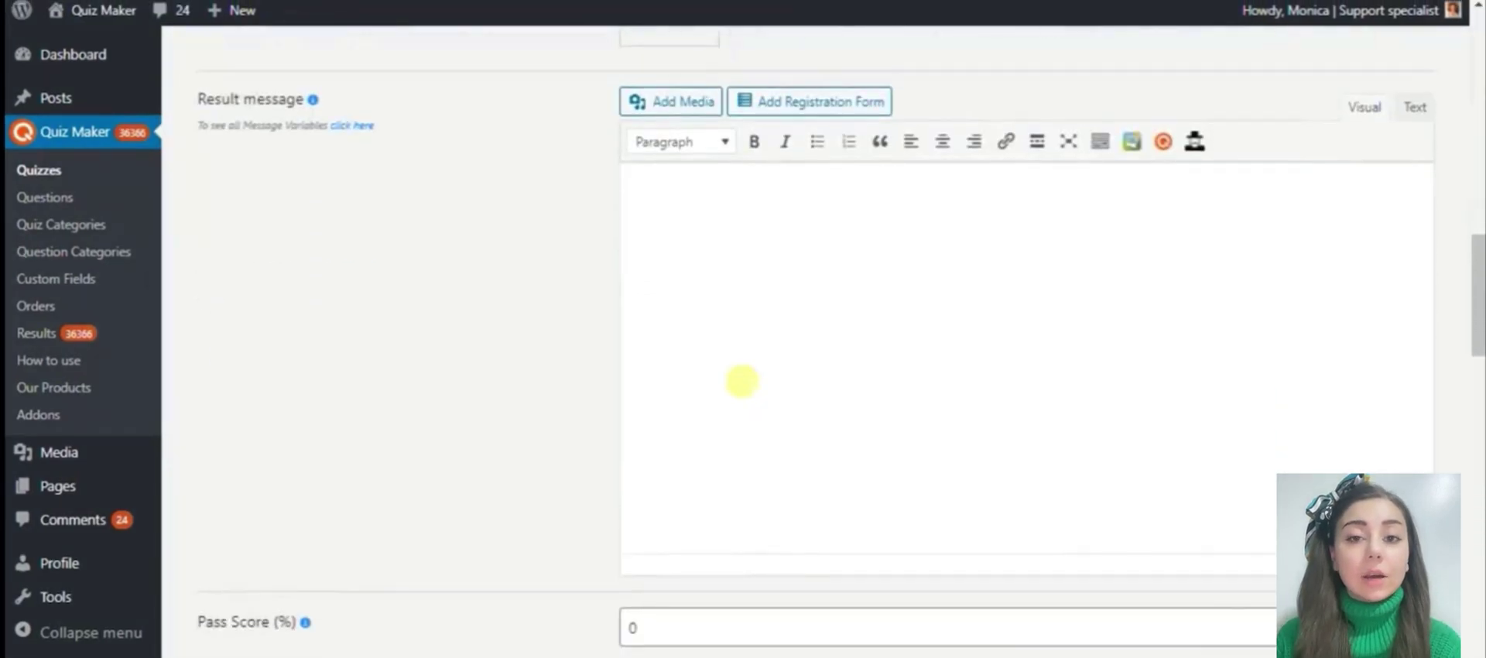
scroll(746, 387, down, 2)
scroll(743, 383, down, 5)
scroll(742, 381, down, 3)
scroll(742, 383, down, 1)
scroll(741, 382, down, 1)
scroll(743, 384, down, 6)
scroll(747, 387, down, 1)
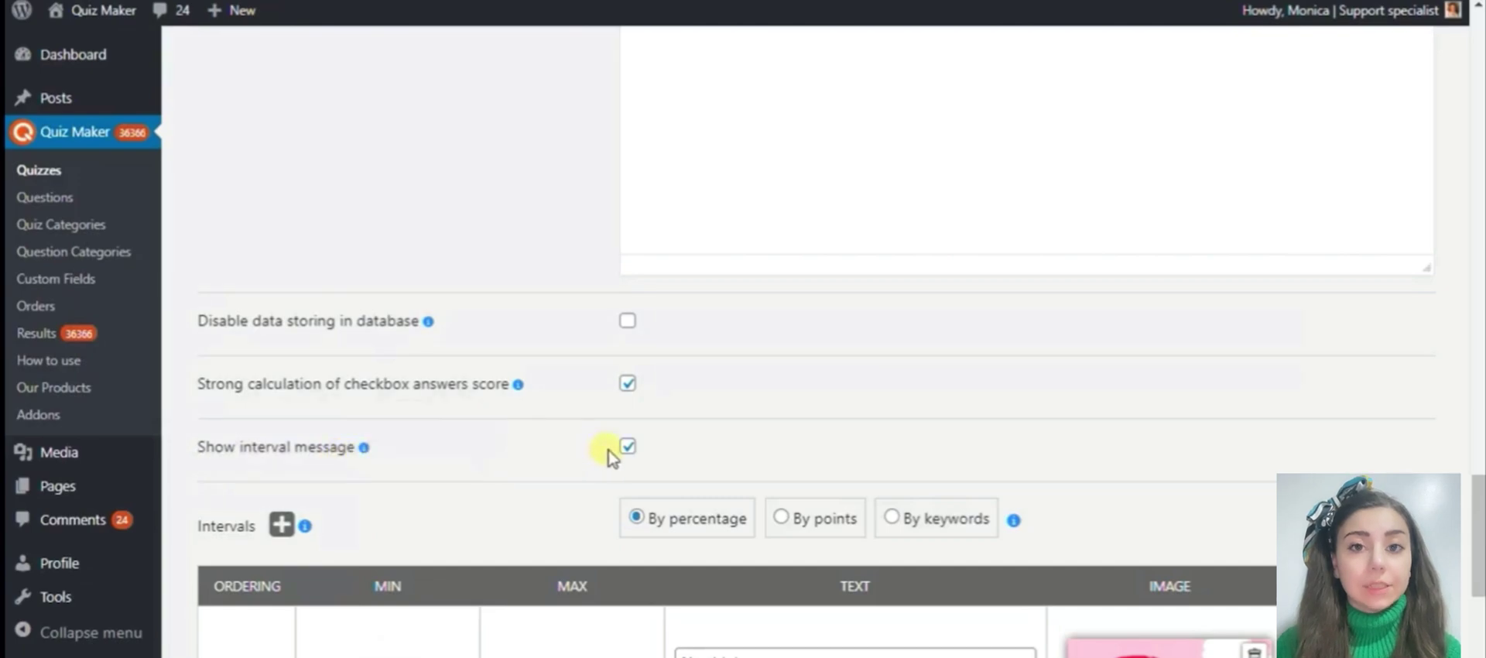
scroll(657, 463, down, 3)
scroll(655, 445, down, 1)
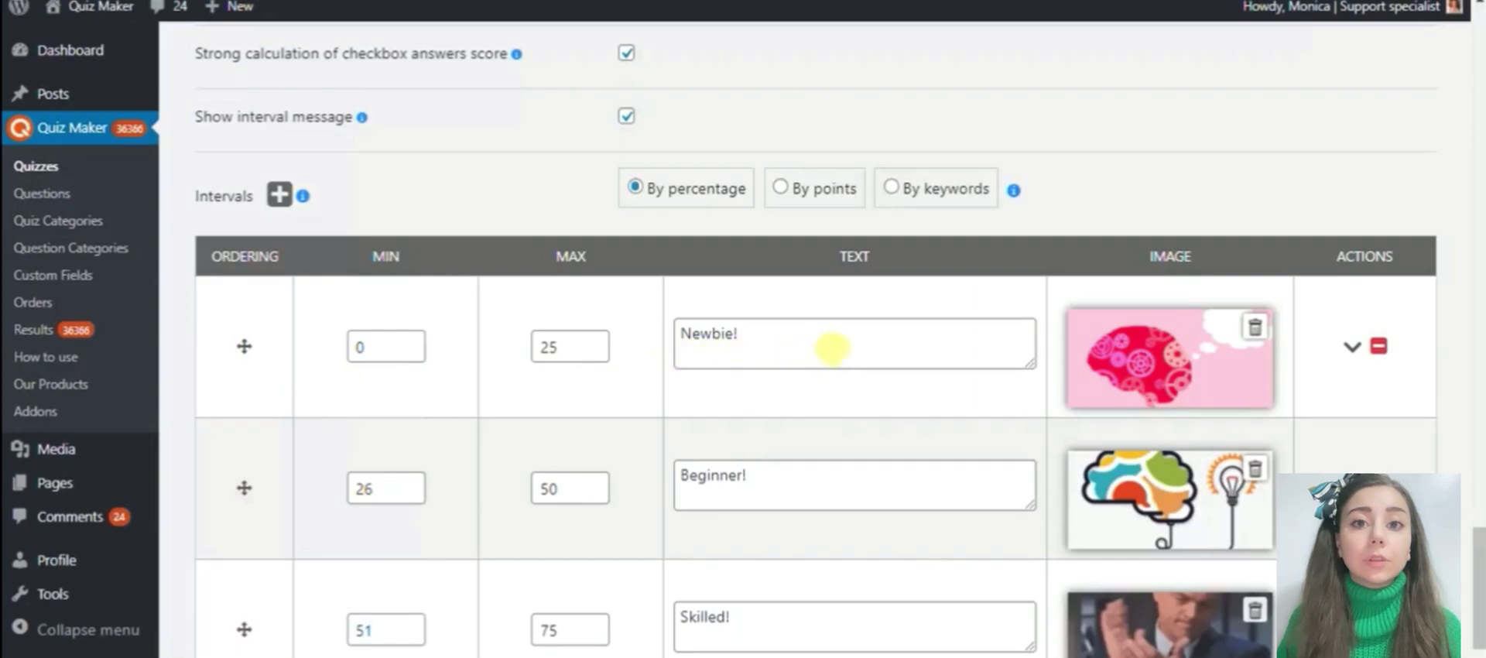
scroll(840, 336, down, 3)
Step: Insert the brain-with-gears Media Library image into the Expert (76–100) interval and save
click(1170, 518)
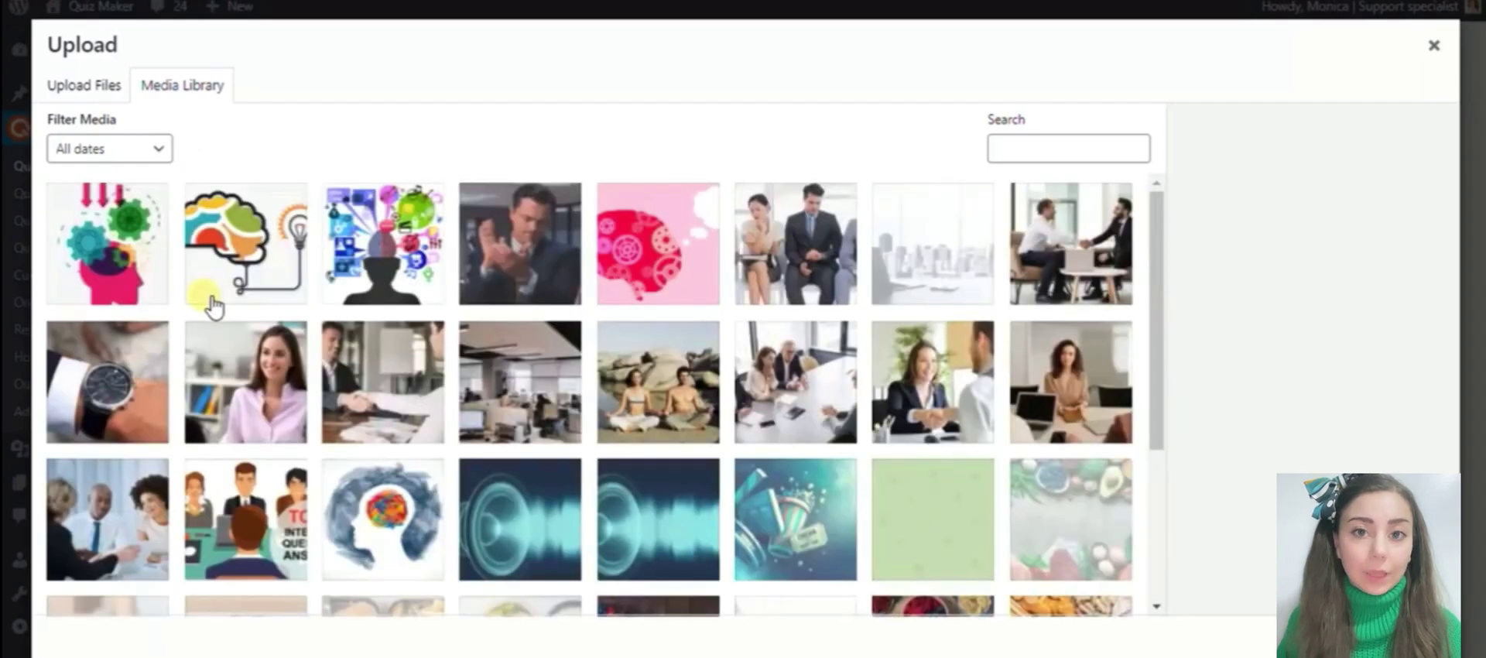
click(164, 292)
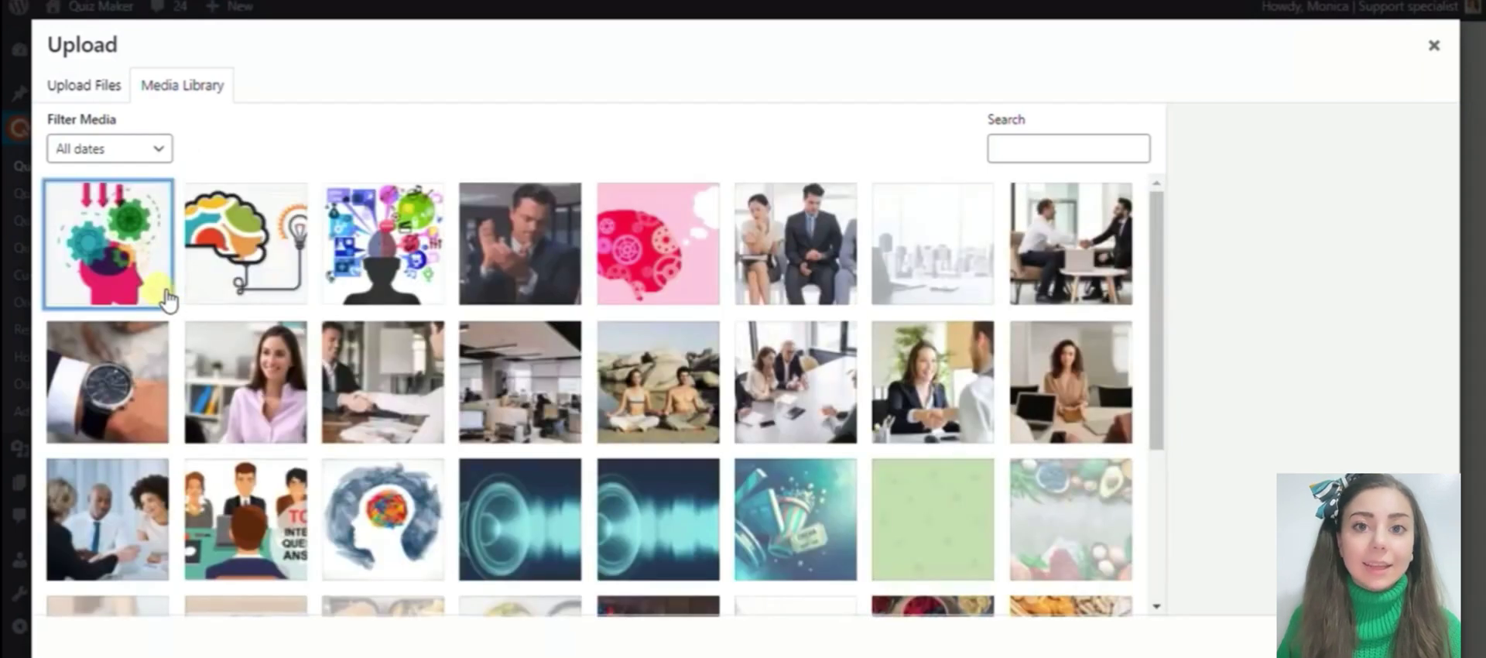
click(1386, 634)
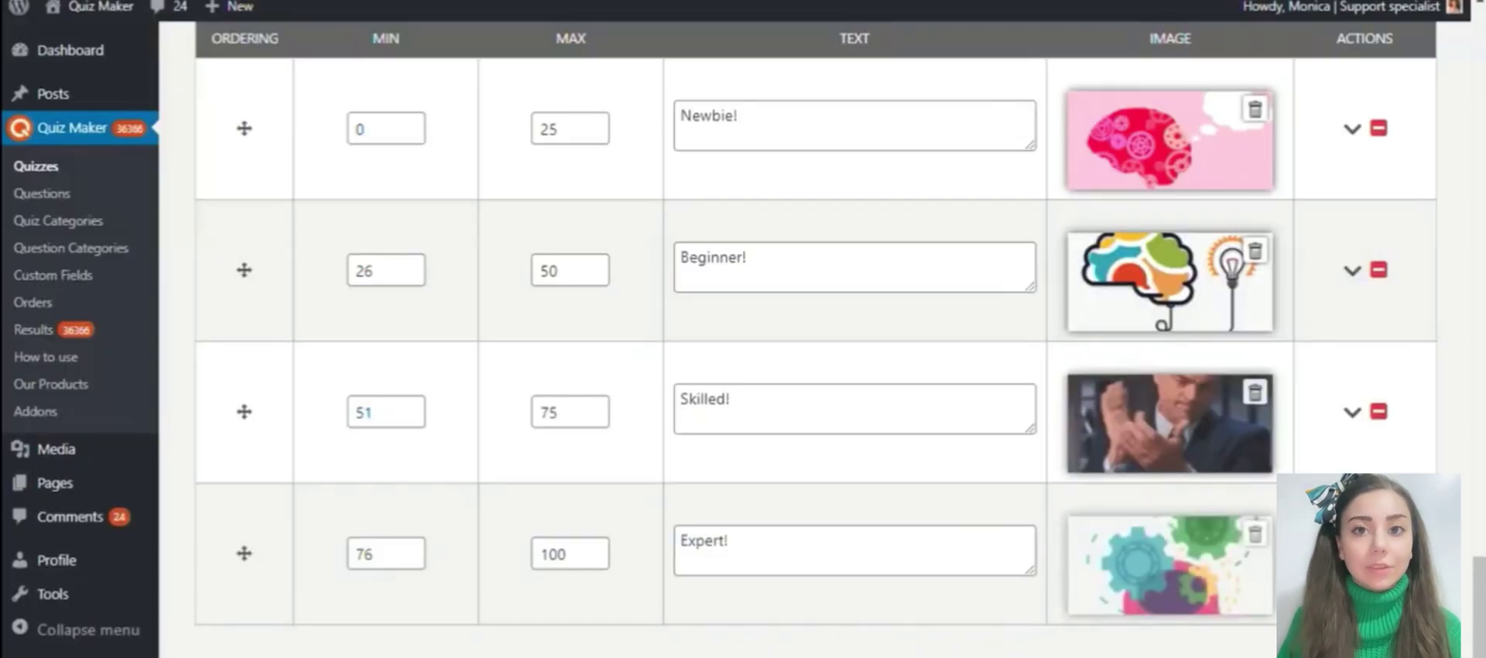
scroll(1165, 567, down, 1)
click(338, 627)
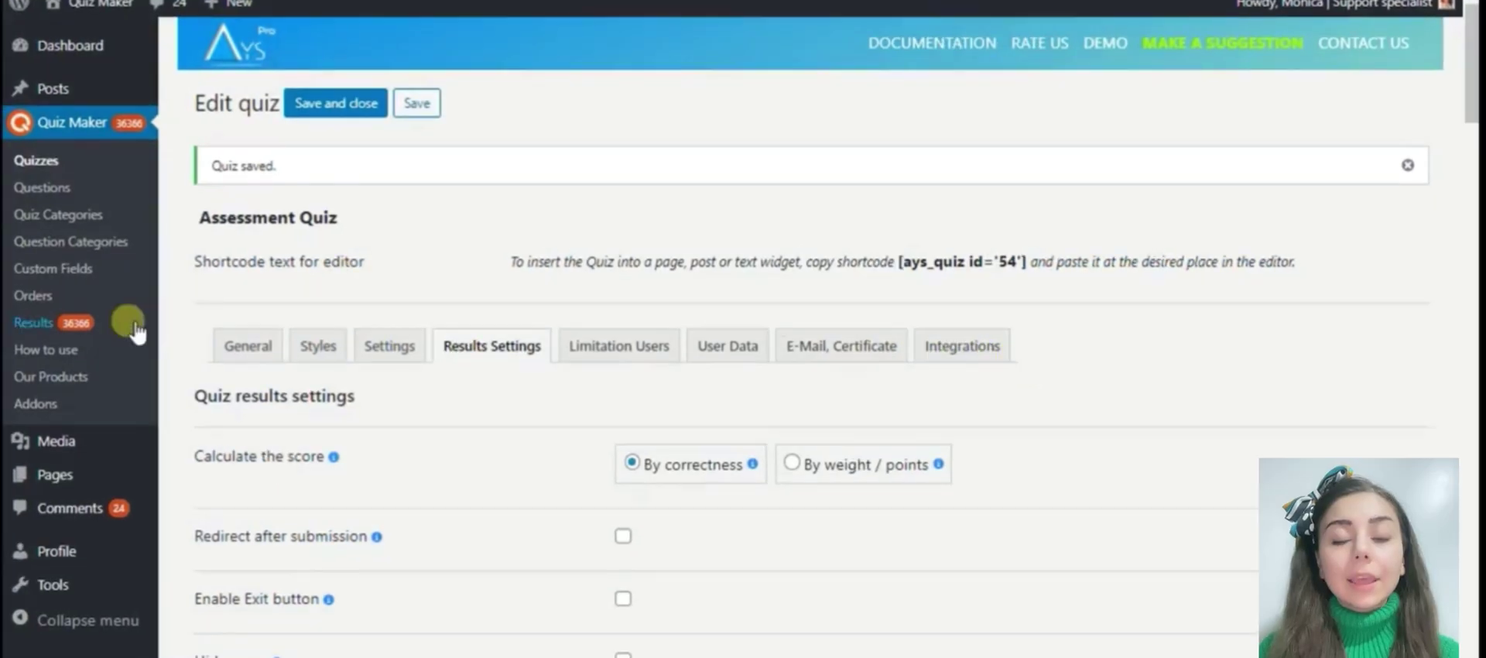
Step: Save and close the quiz and copy its [ays_quiz id="54"] shortcode
click(319, 106)
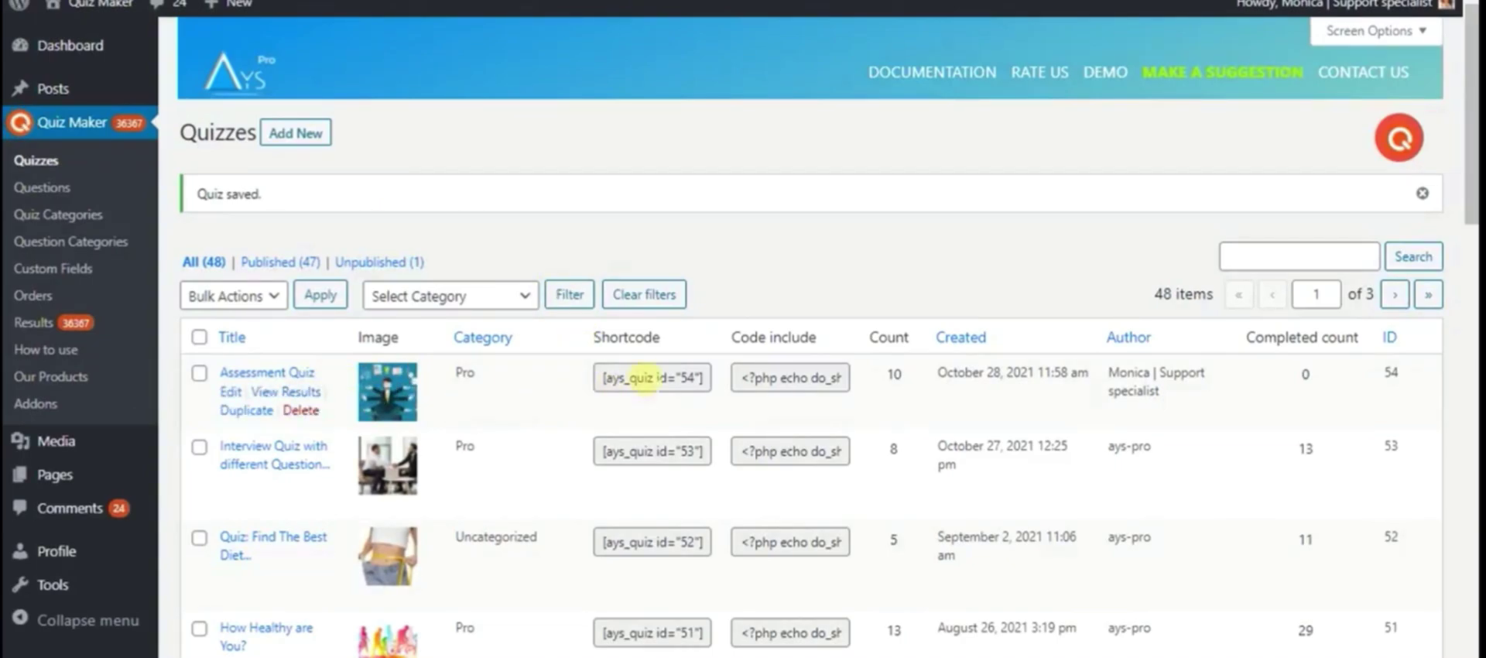
click(696, 378)
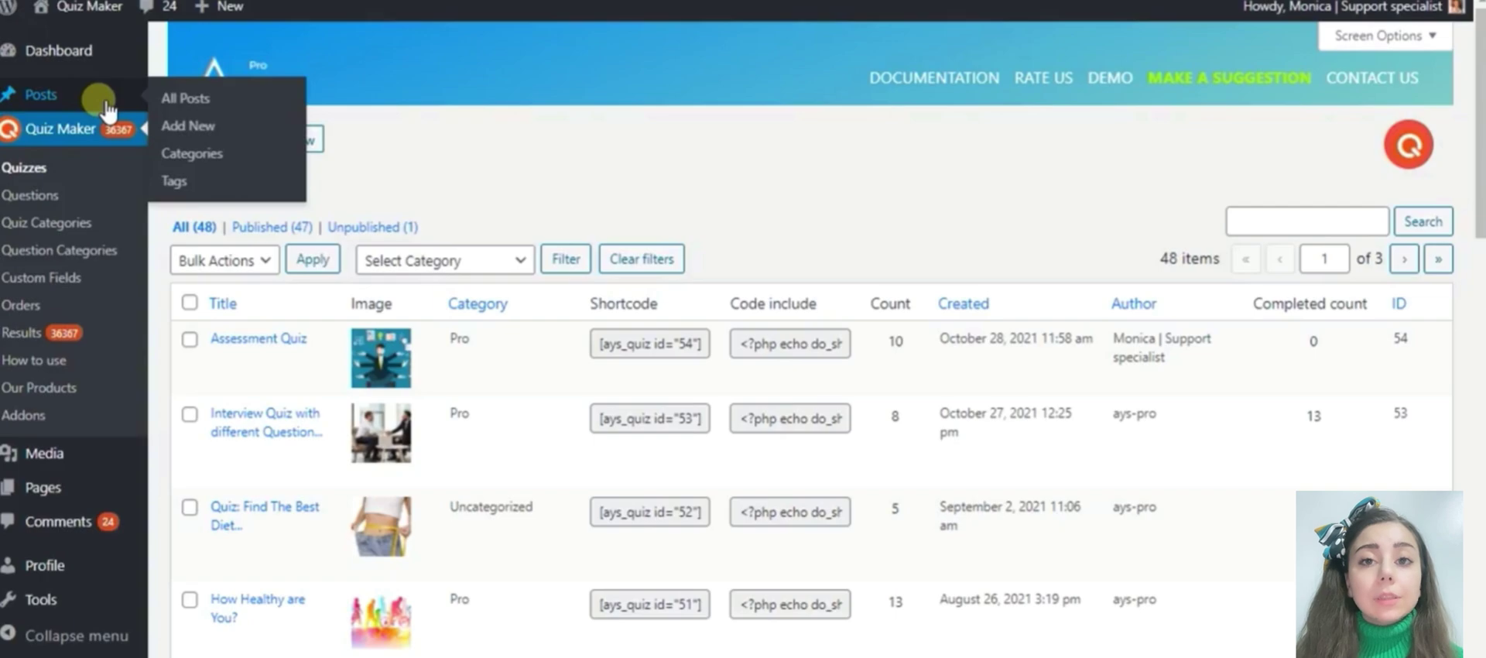
Step: Start a new WordPress post titled 'Assessment Quiz'
click(105, 100)
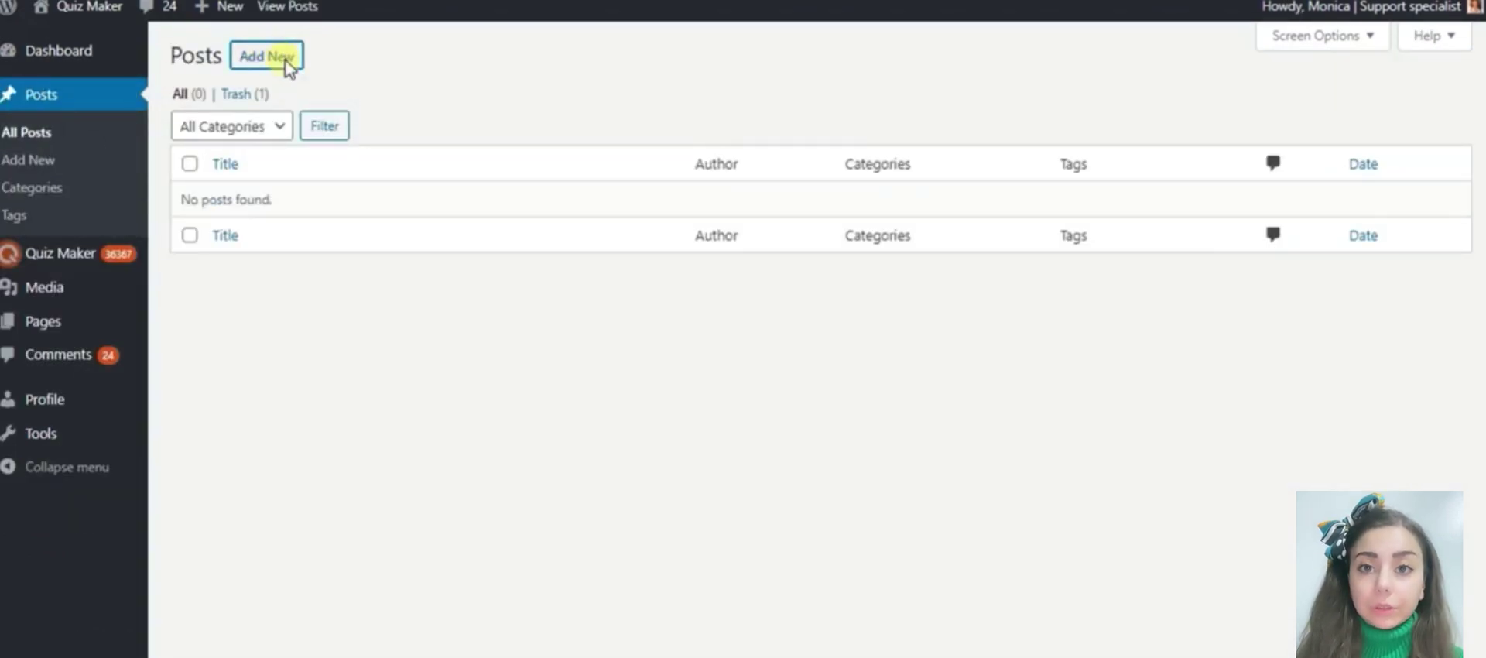
click(288, 66)
text(Assessment Quiz)
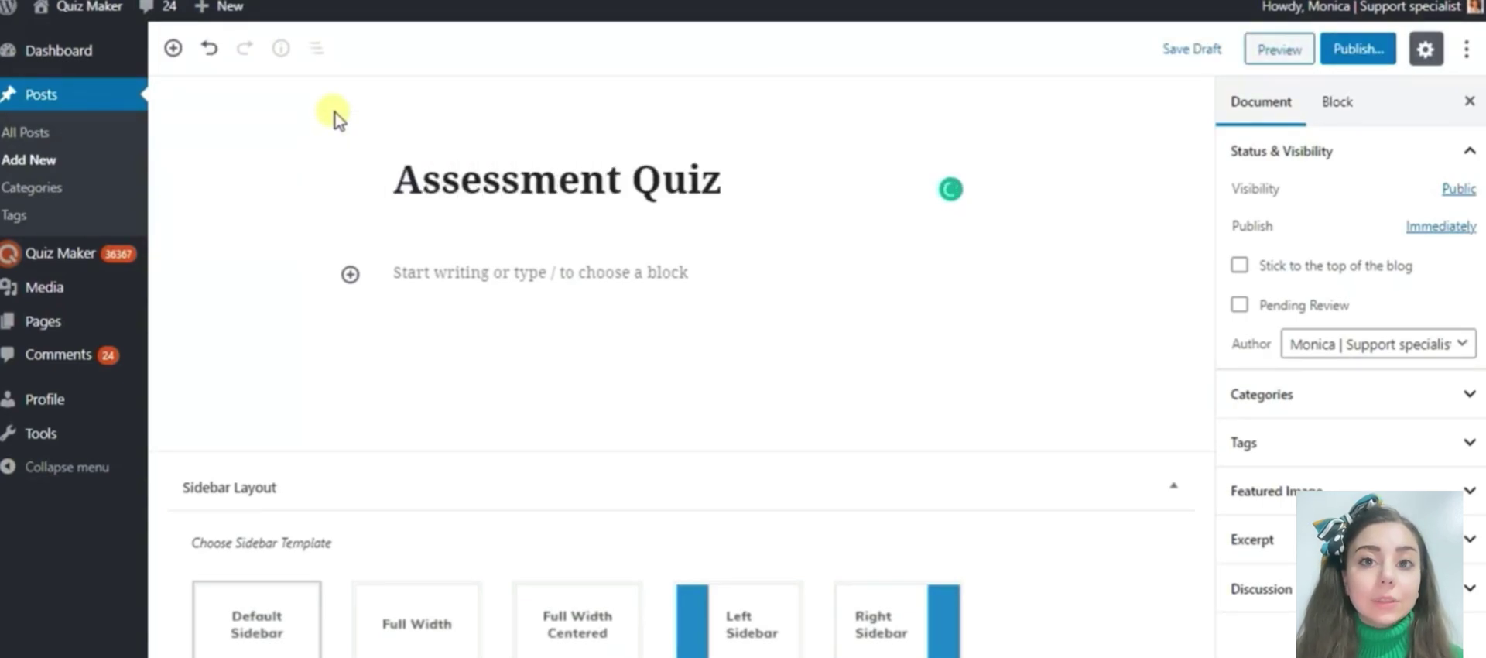
Step: Add a Shortcode block holding the [ays_quiz id="54"] shortcode
click(356, 279)
text(short)
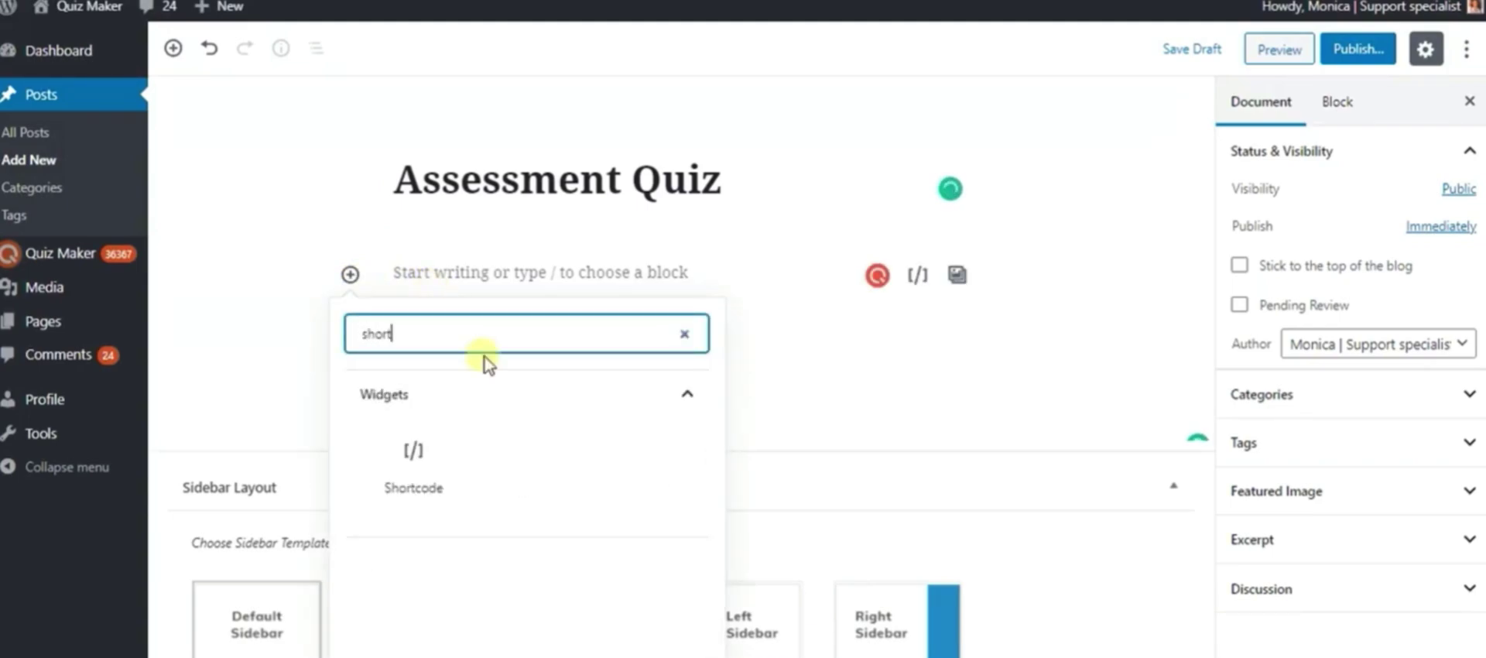
click(414, 453)
text([ays_quiz id="54"])
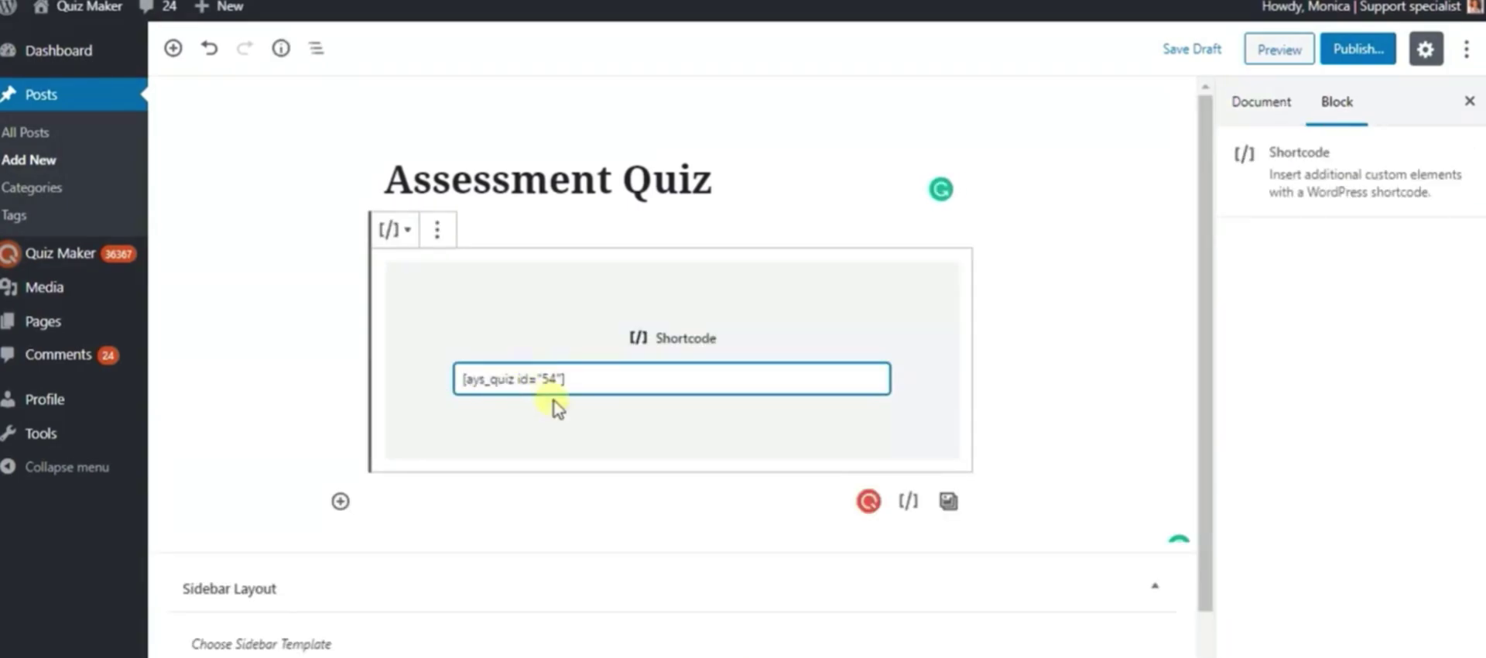
Step: Add an empty Quiz Maker block below the shortcode, leaving its quiz unselected
click(869, 501)
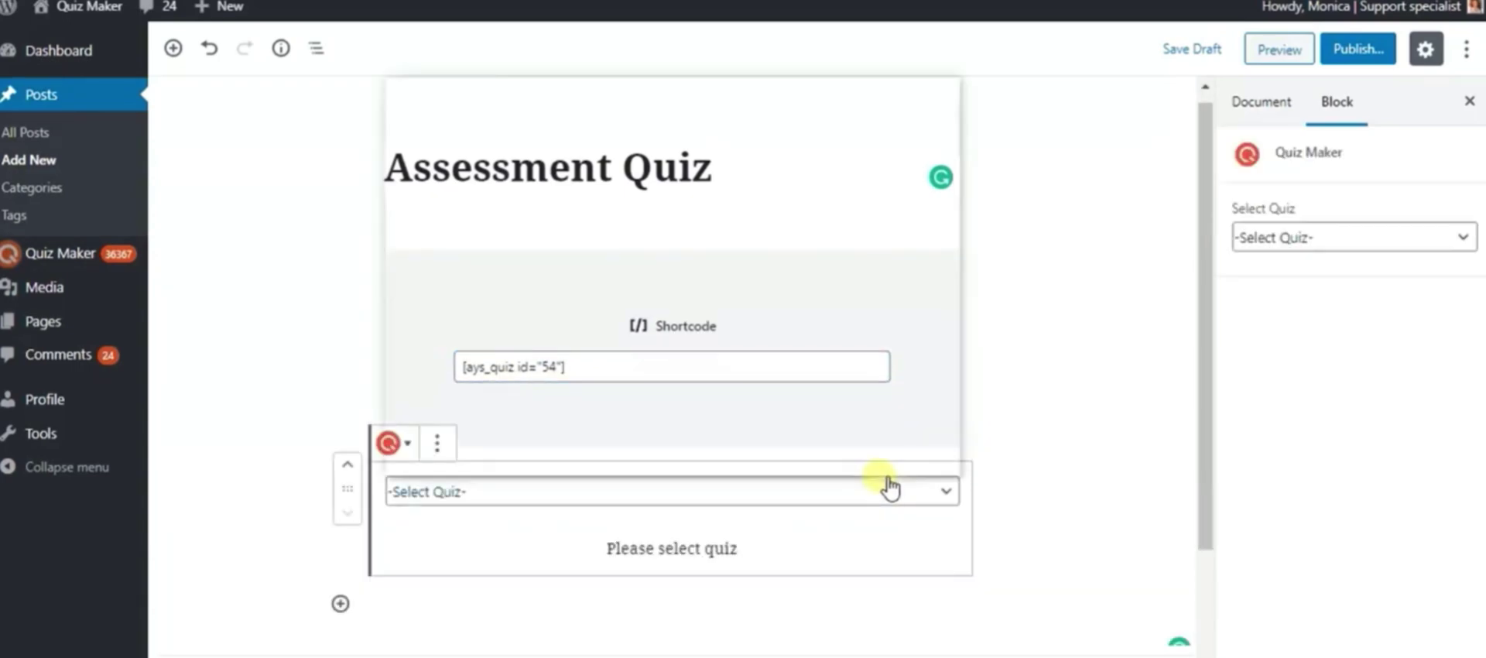
click(890, 488)
click(1055, 348)
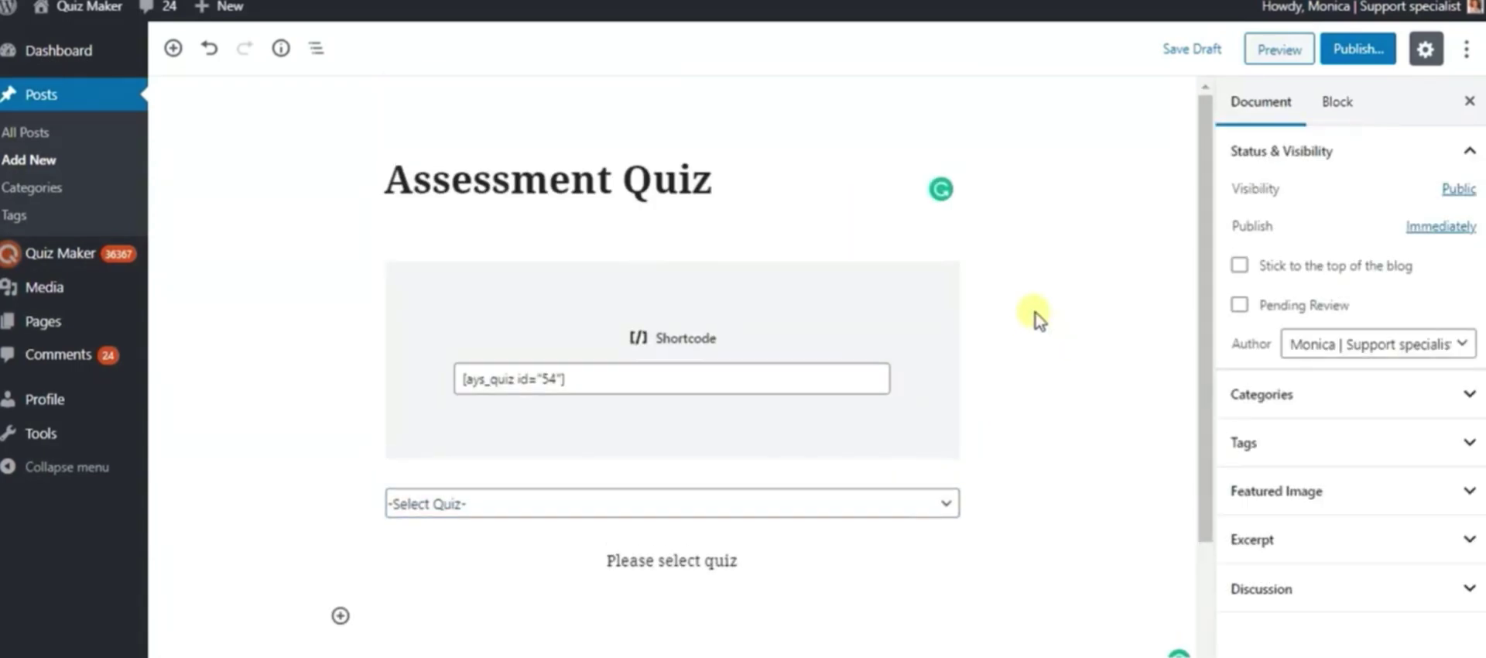